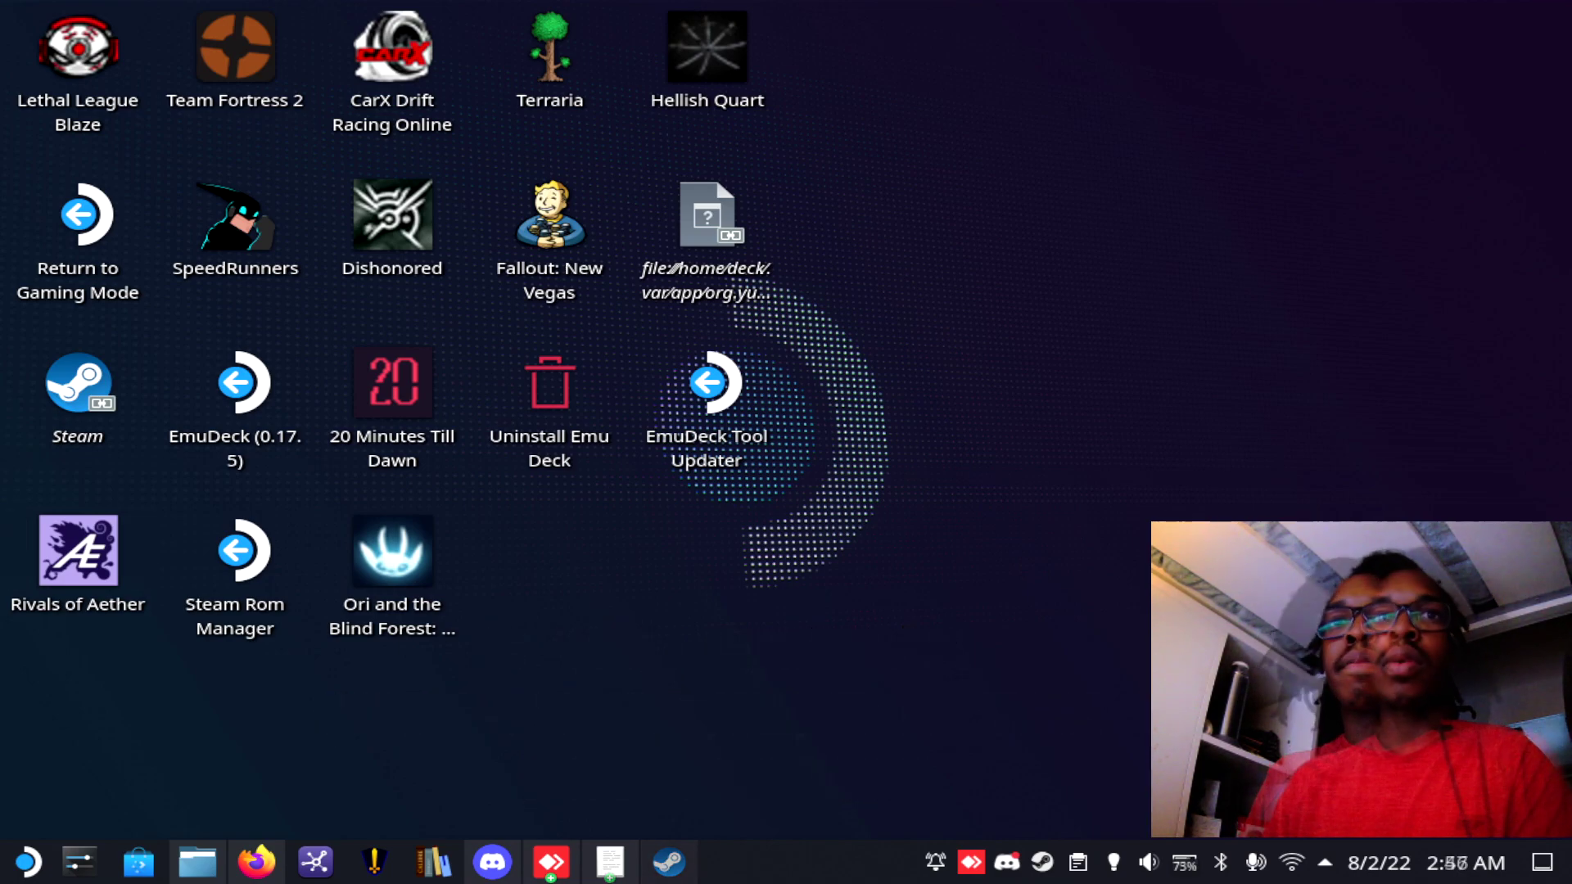
# In Firefox, download yuzu-x86_64.AppImage from the EA-2882 release page and show the saved file in its containing folder
pyautogui.click(256, 862)
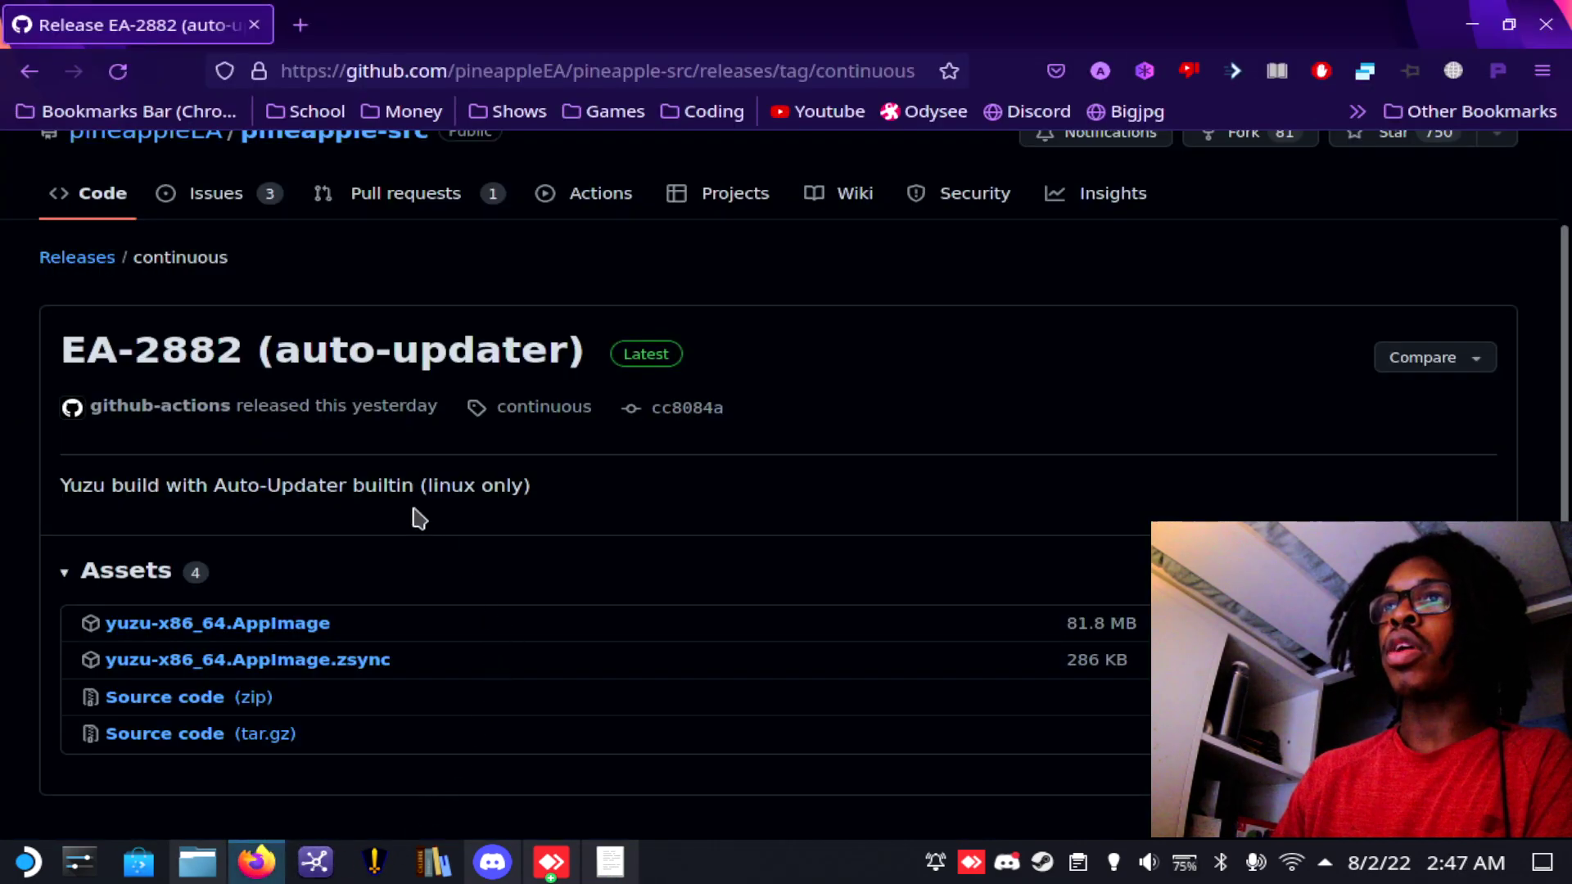
pyautogui.scroll(3, 320, 358)
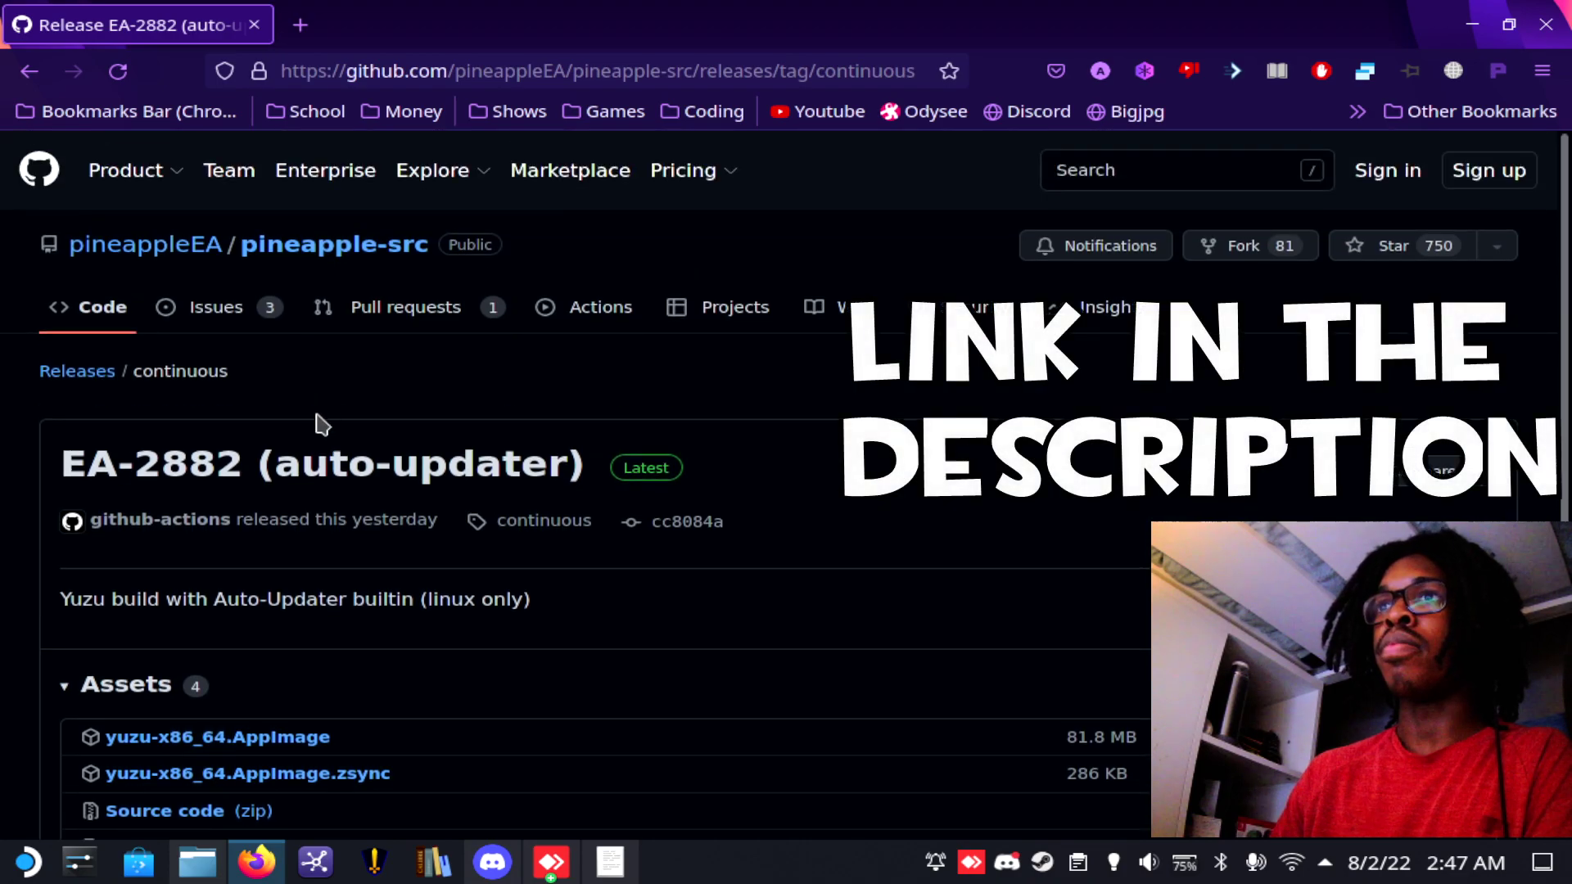
pyautogui.scroll(-3, 108, 473)
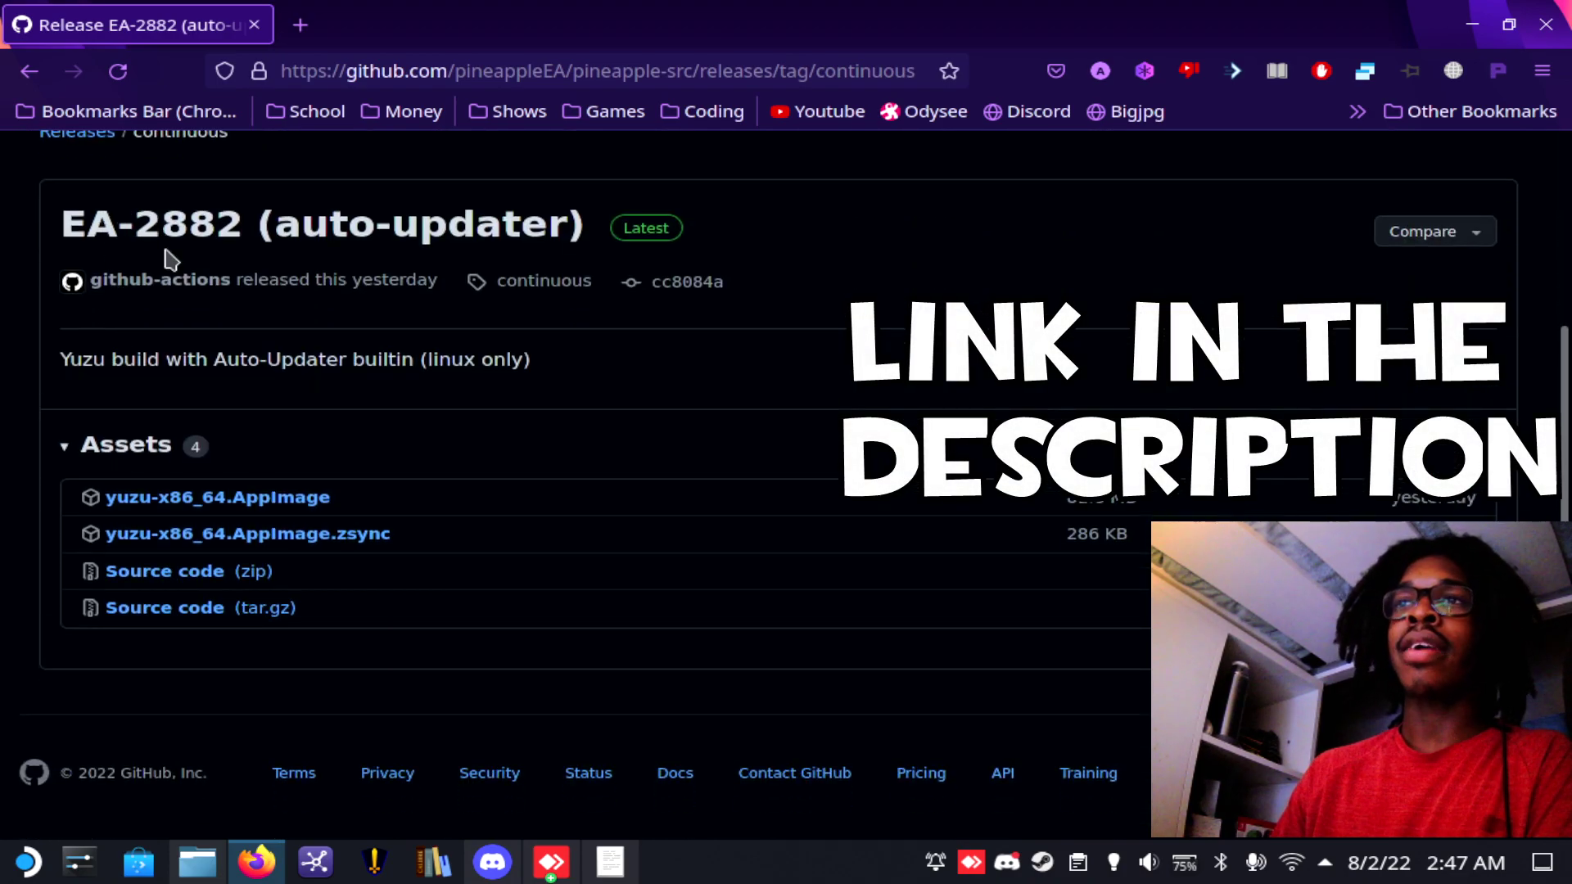
pyautogui.scroll(2, 213, 328)
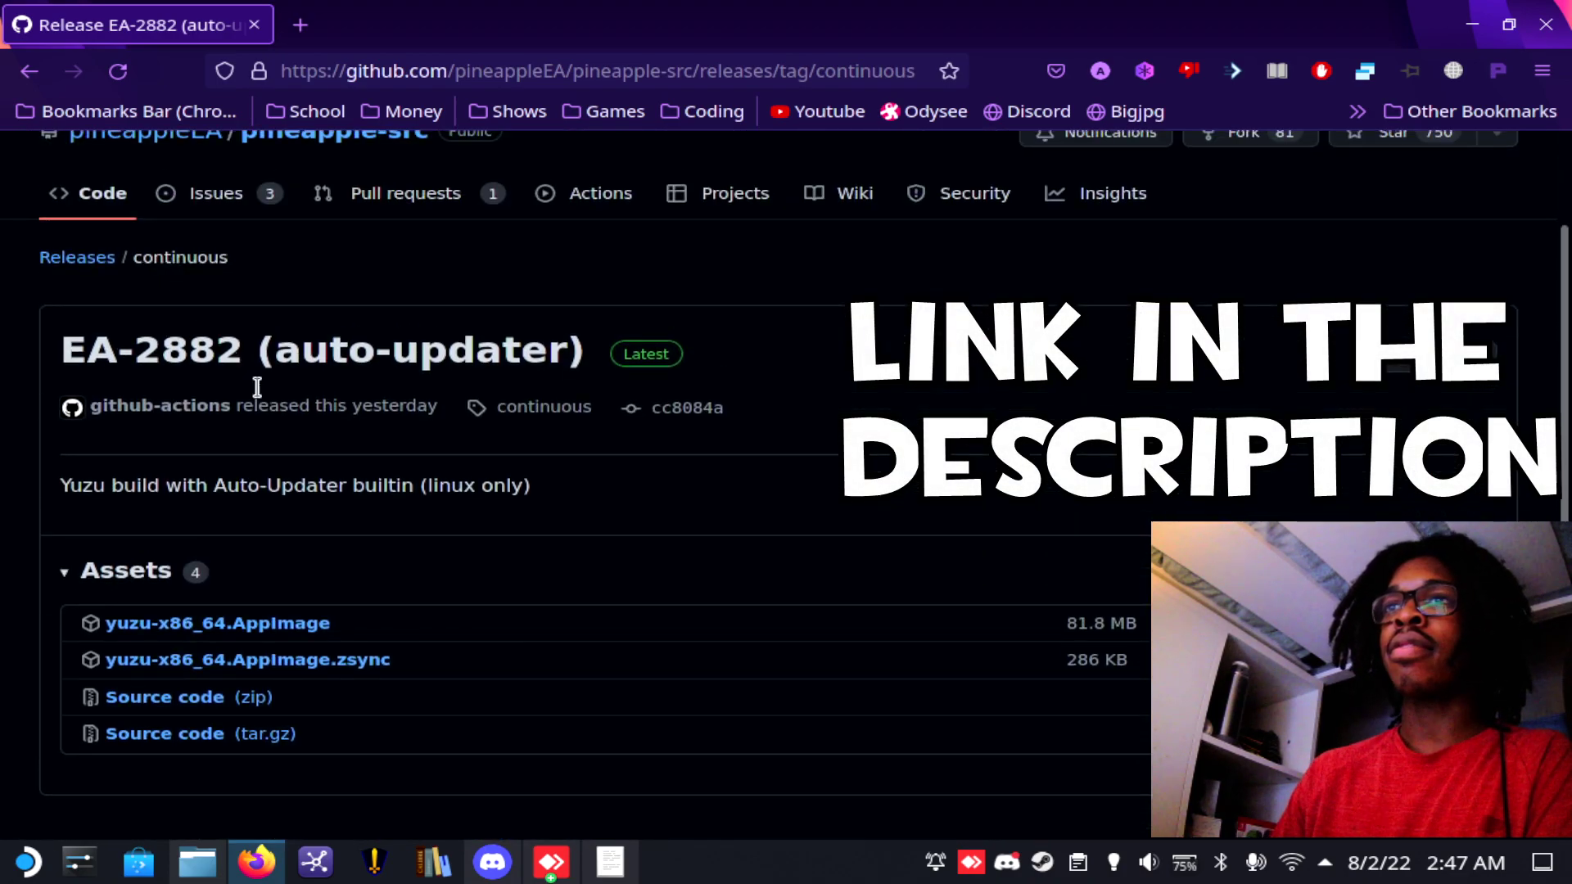
pyautogui.click(209, 628)
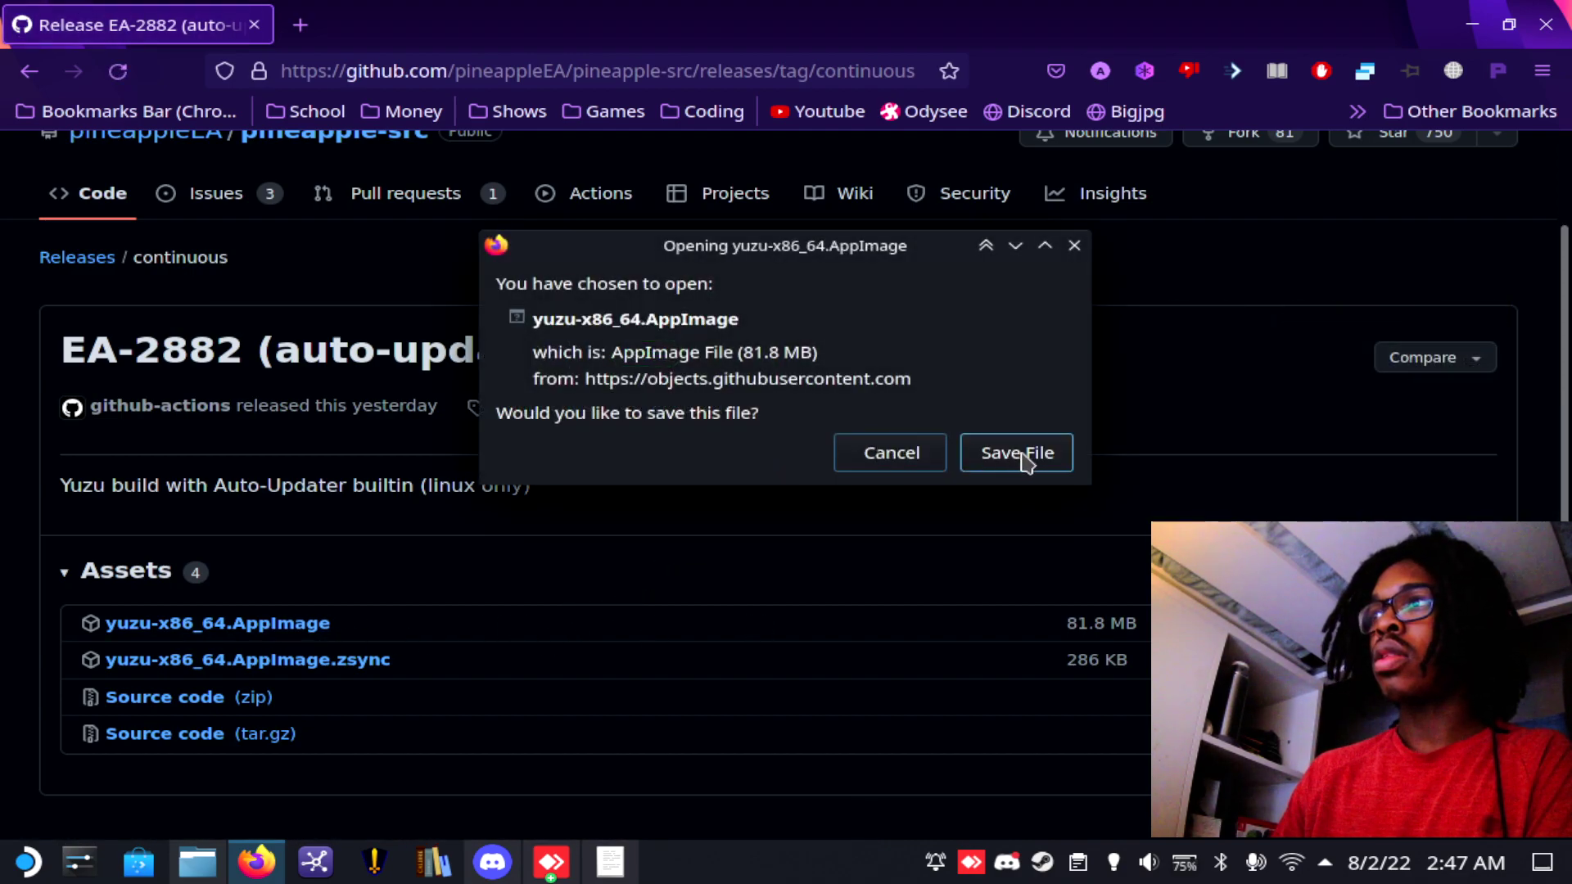
pyautogui.click(1024, 460)
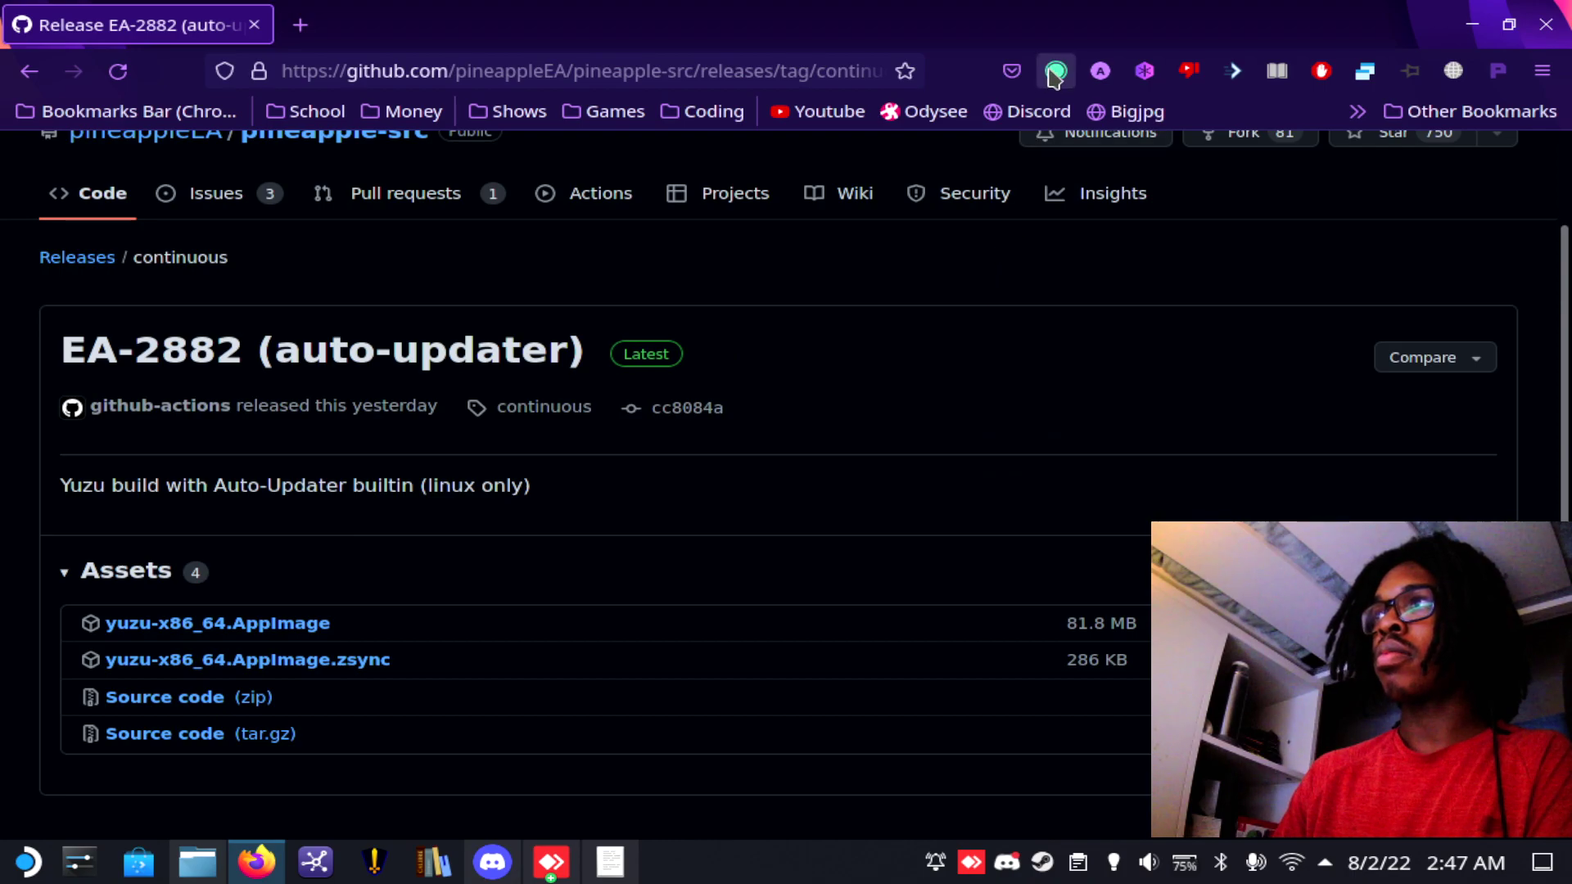
pyautogui.click(1055, 71)
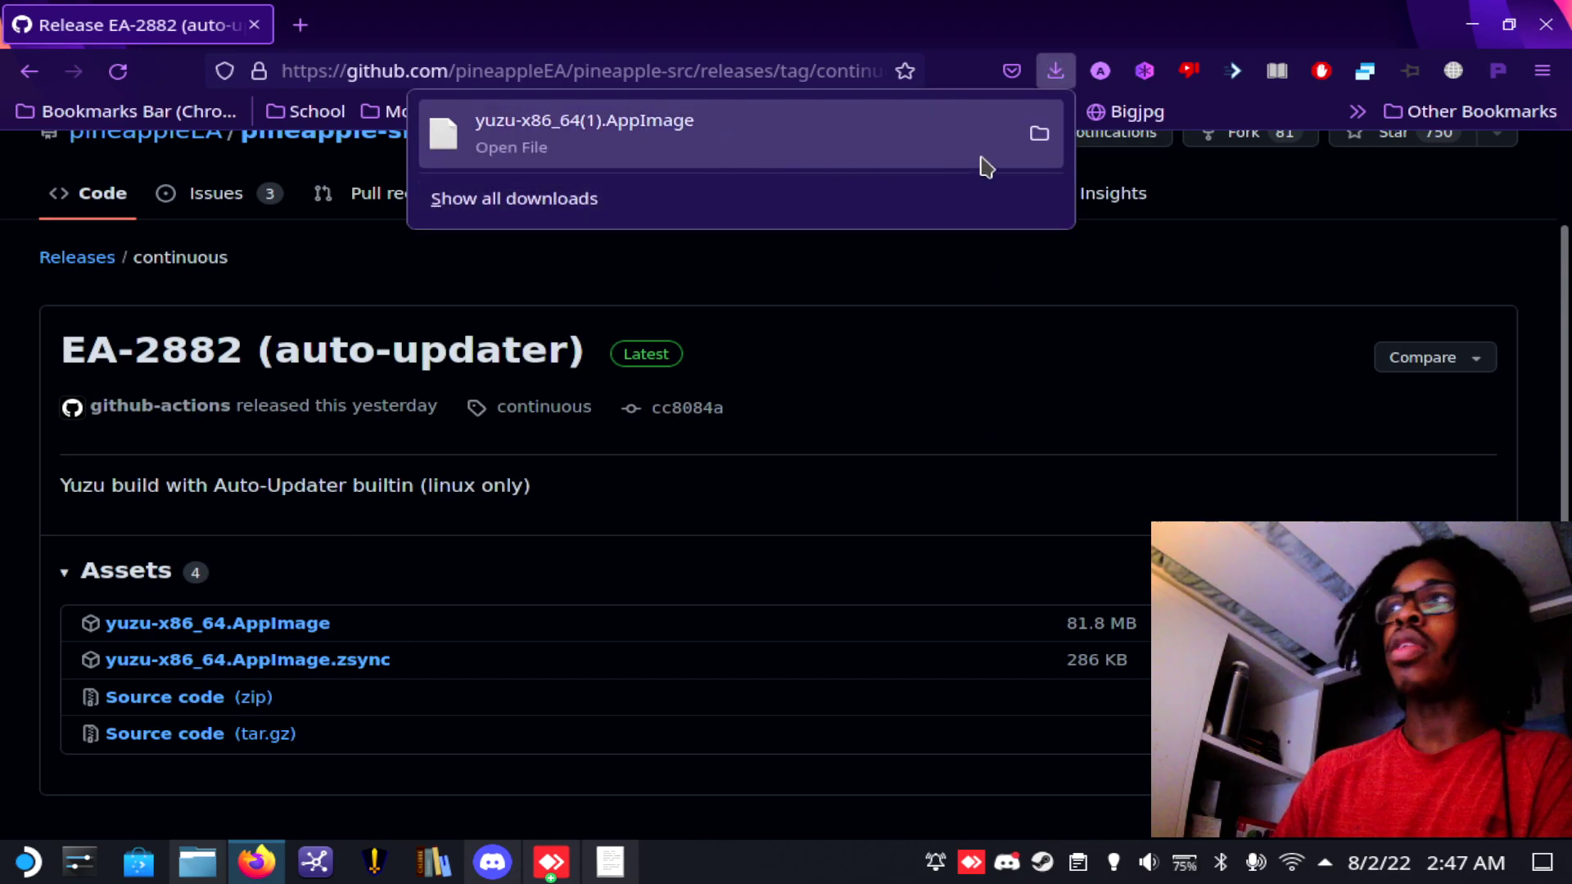
pyautogui.click(1039, 133)
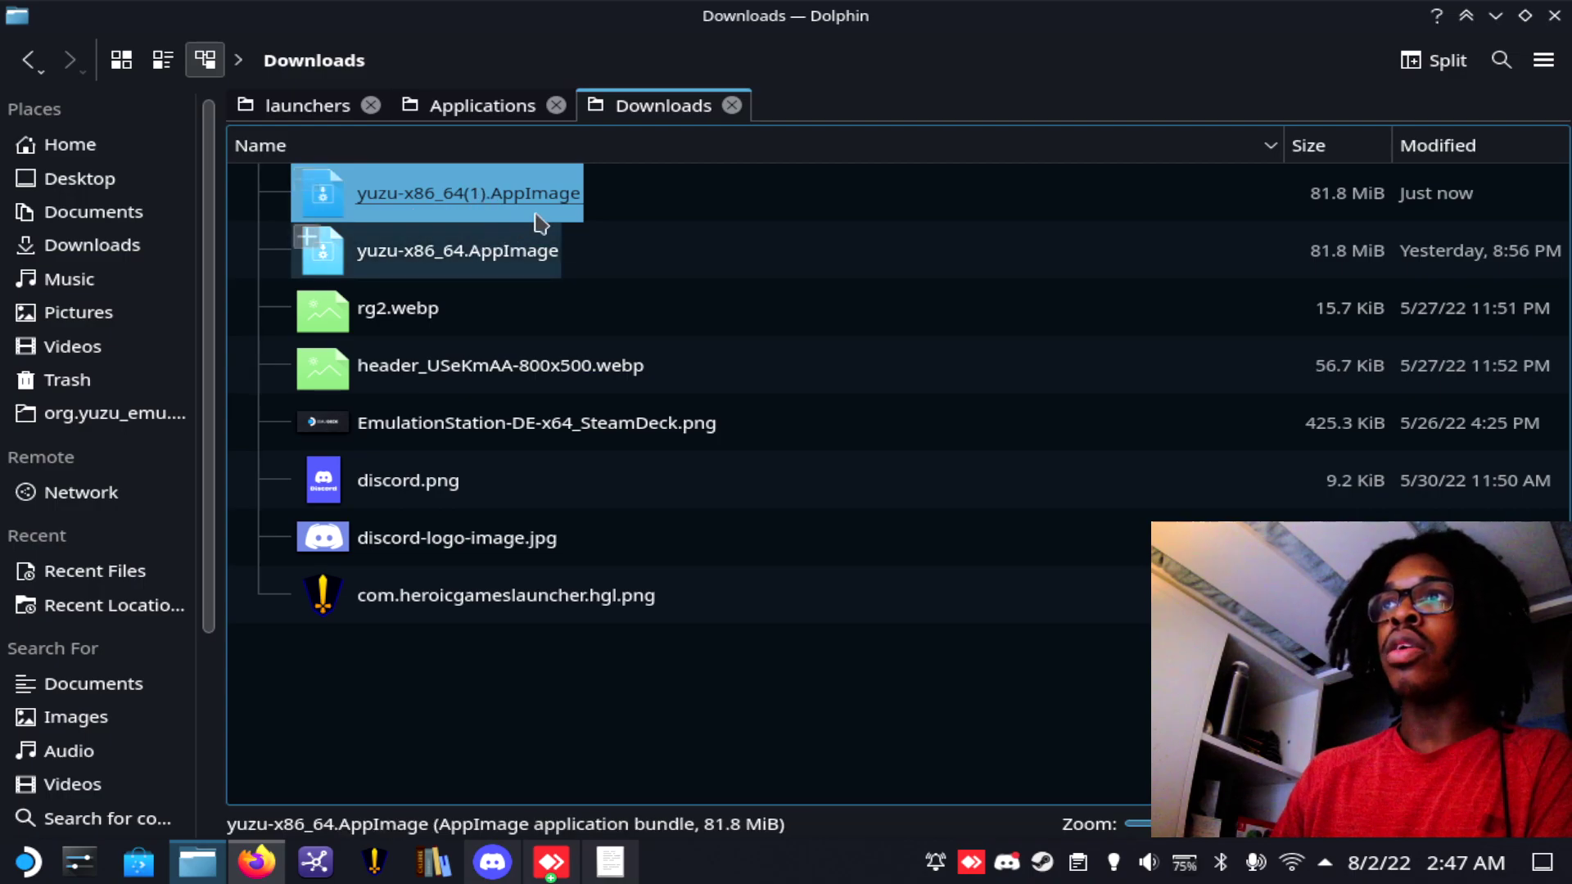
# Browse from Home into the Applications folder and compare its yuzu AppImage files with those in Downloads
pyautogui.click(501, 105)
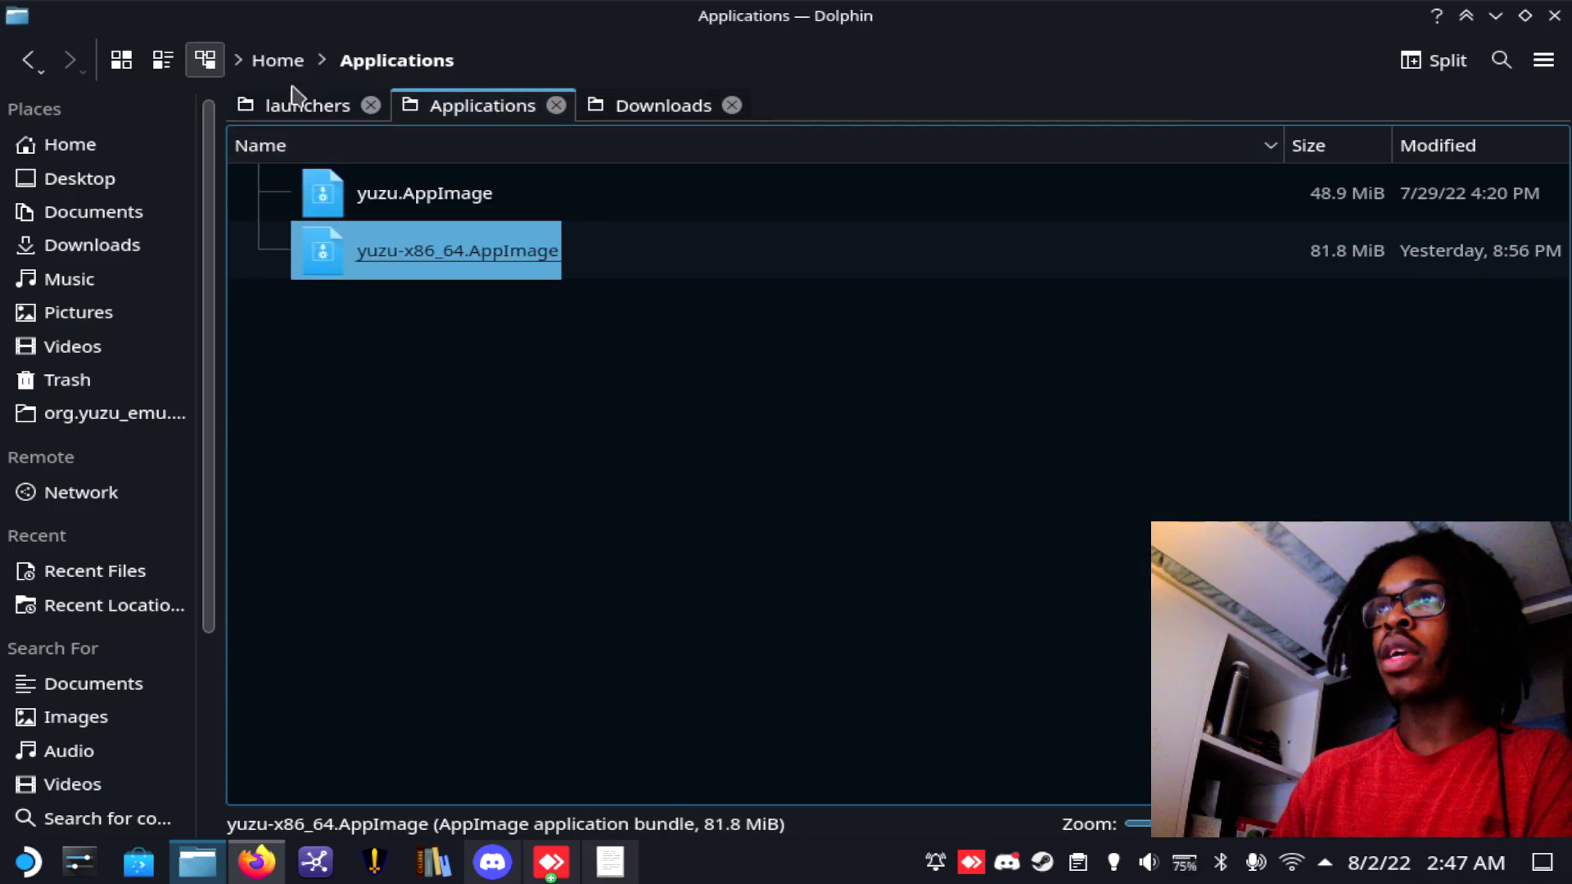
pyautogui.click(276, 61)
pyautogui.scroll(3, 425, 491)
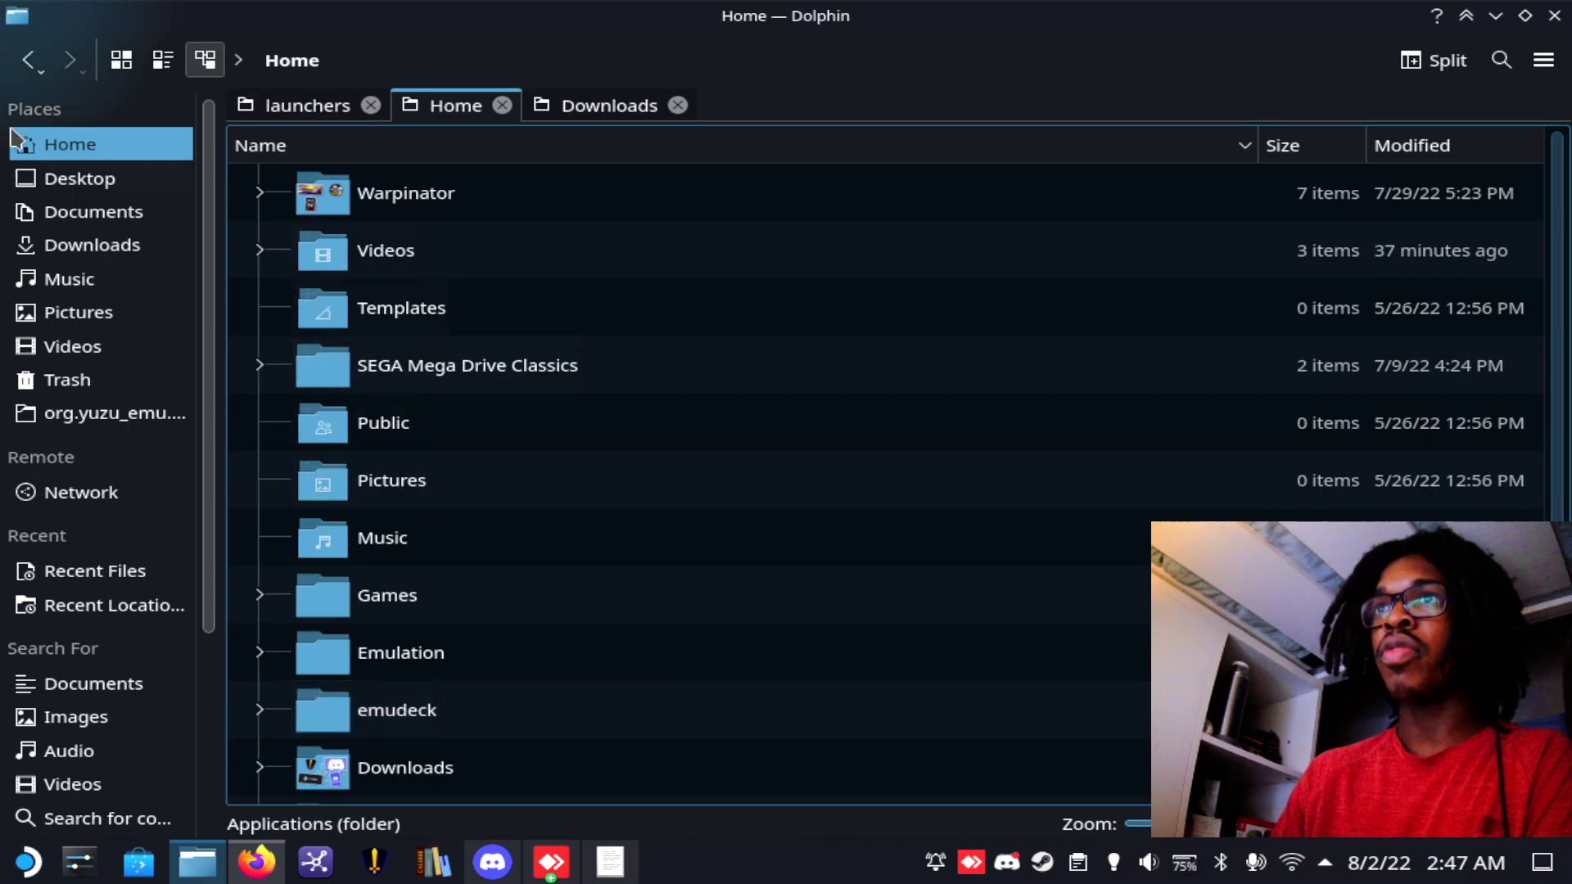
pyautogui.scroll(-3, 491, 544)
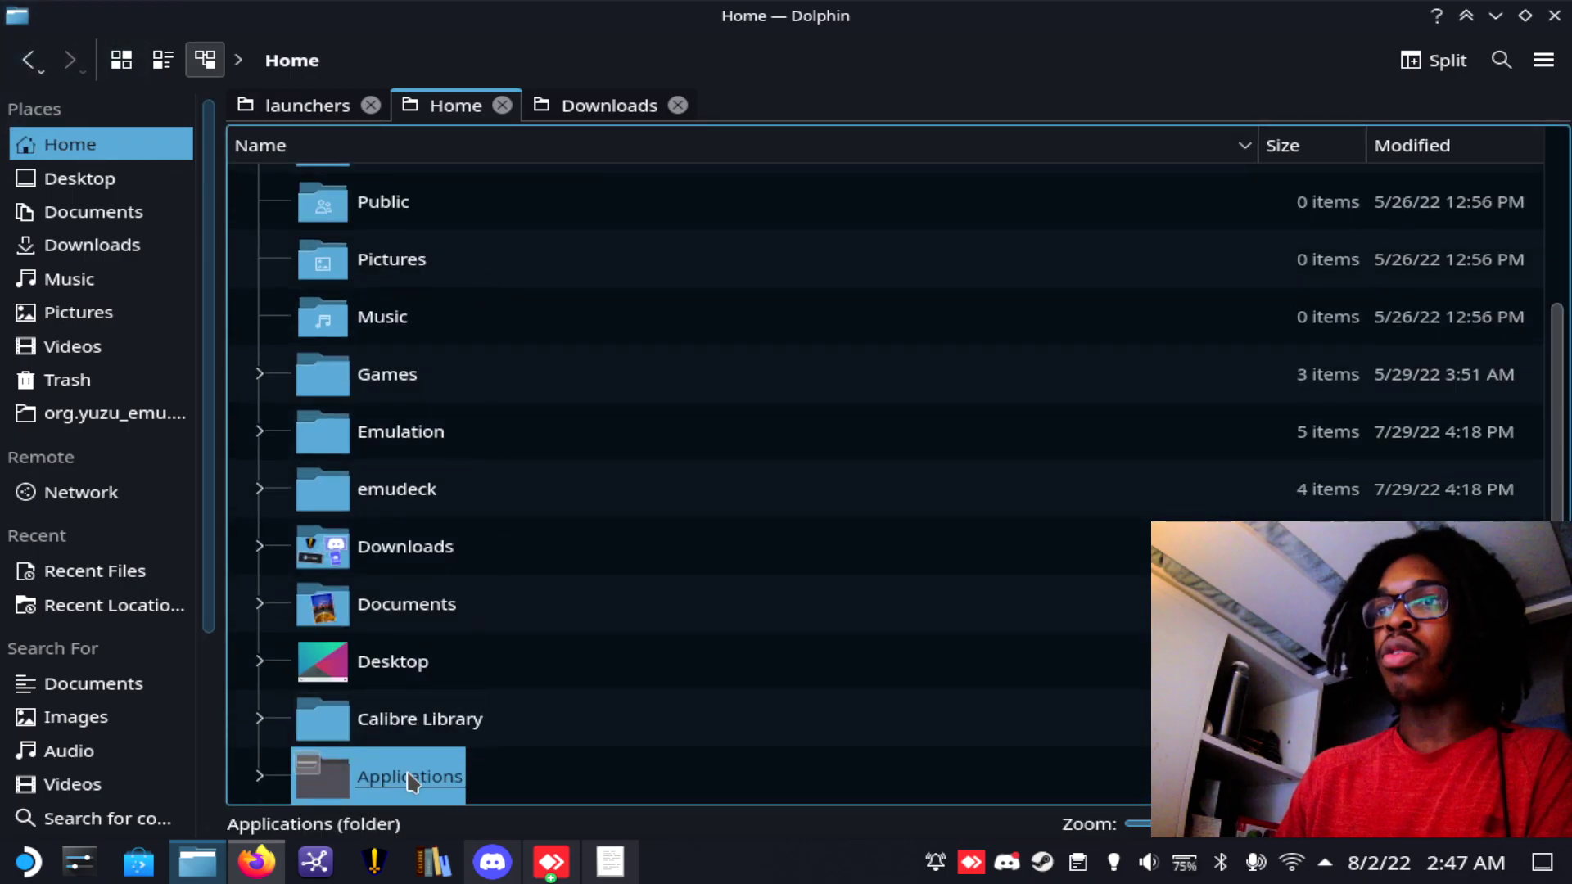
pyautogui.click(412, 774)
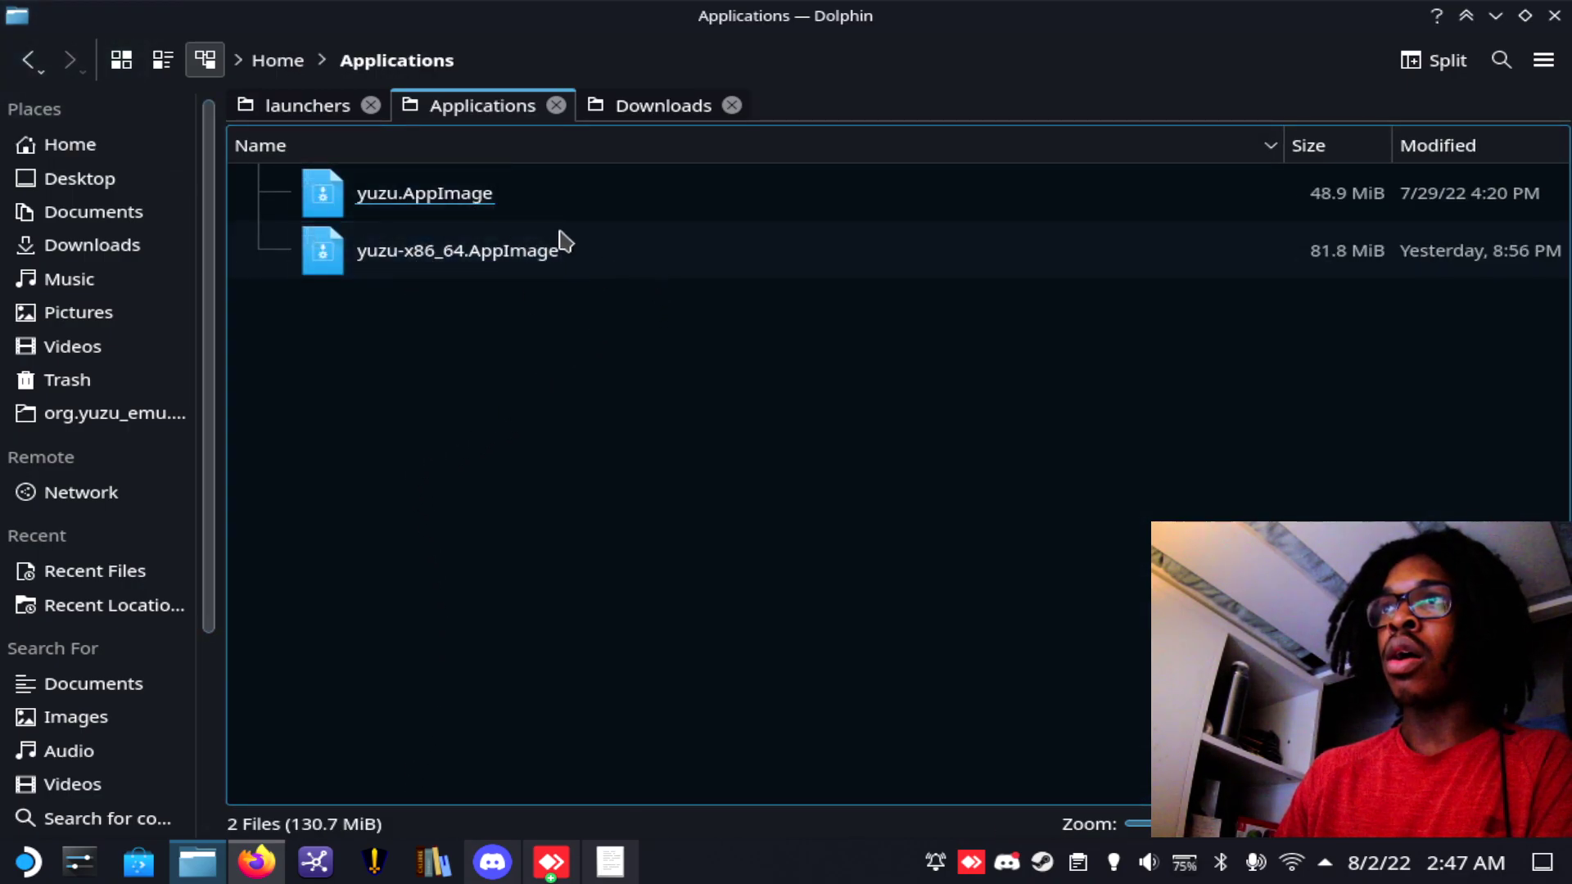
pyautogui.click(651, 106)
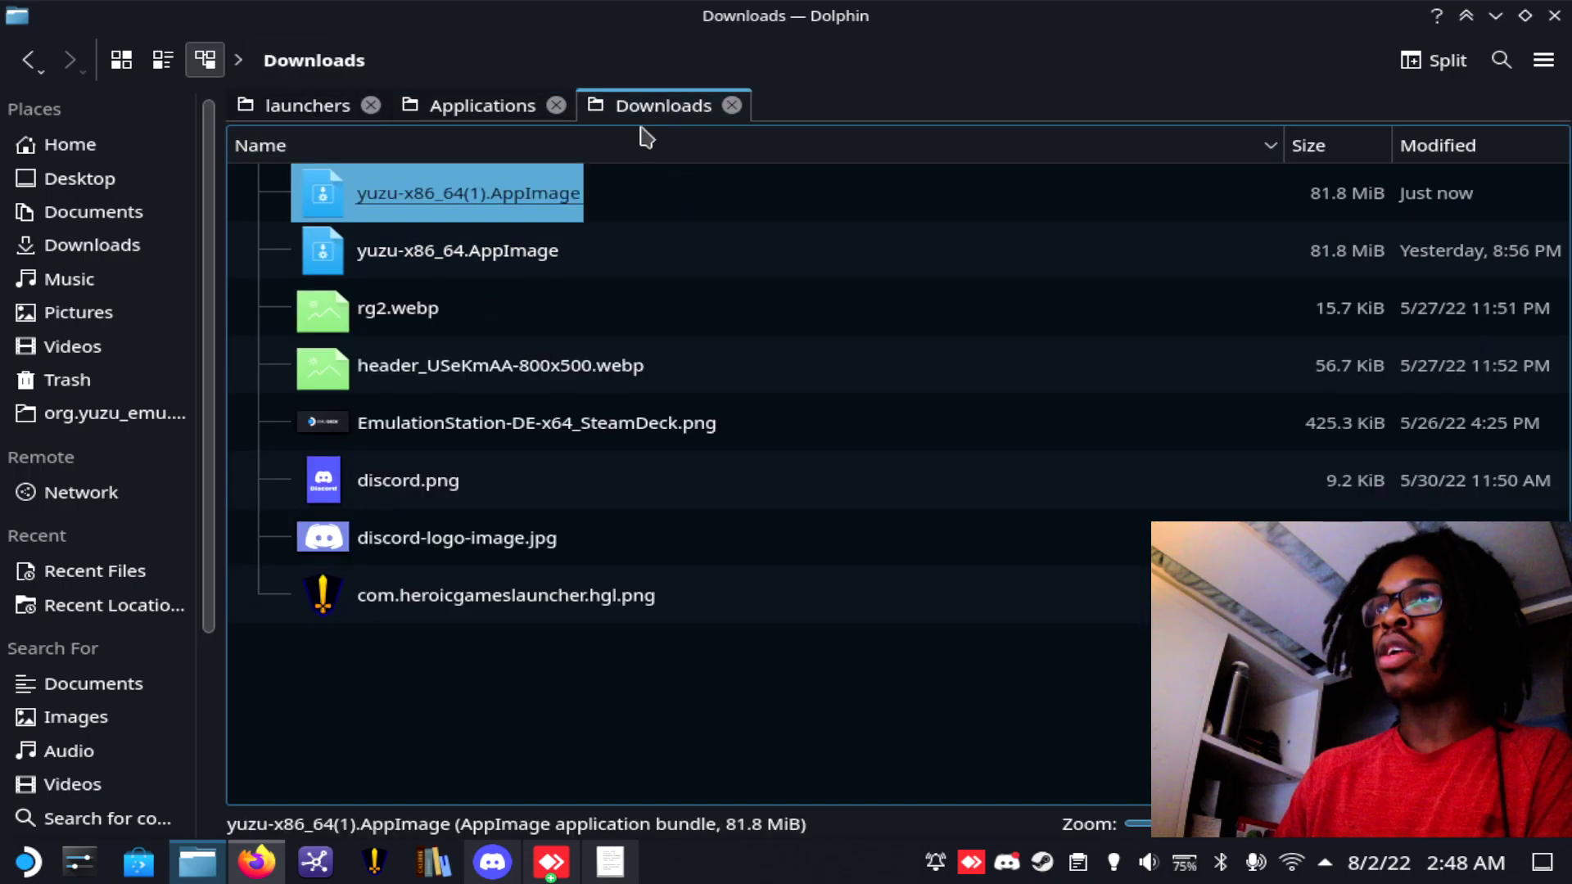
pyautogui.click(493, 117)
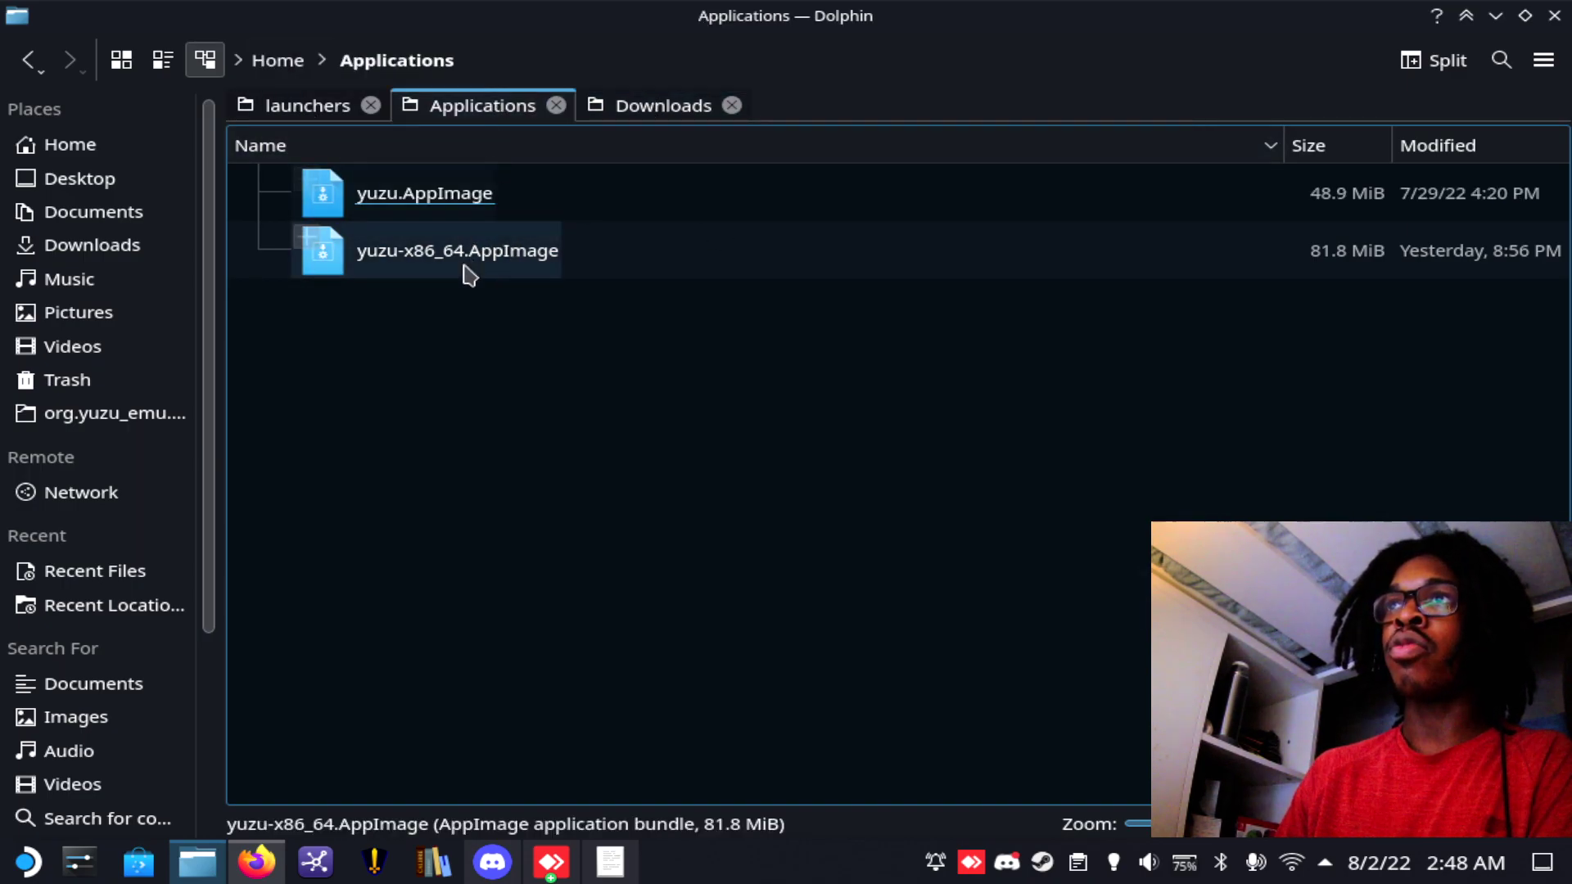
# Show the full path of the /home/deck/Emulation/tools/launchers/ folder and open its yuzu.sh script with KWrite
pyautogui.click(279, 111)
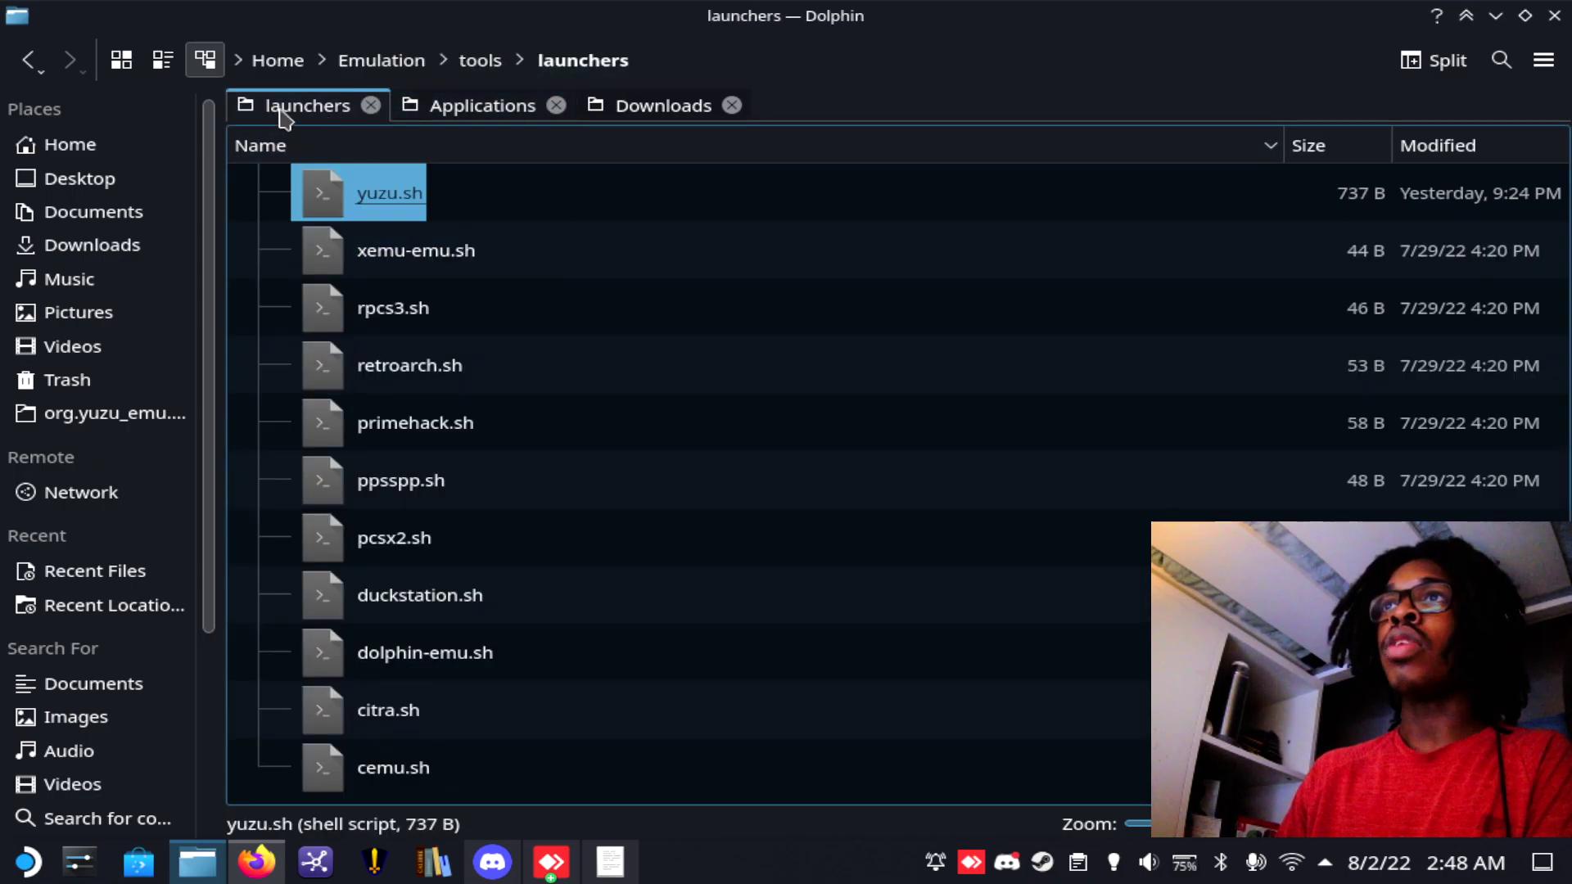
pyautogui.click(721, 67)
pyautogui.tripleClick(713, 60)
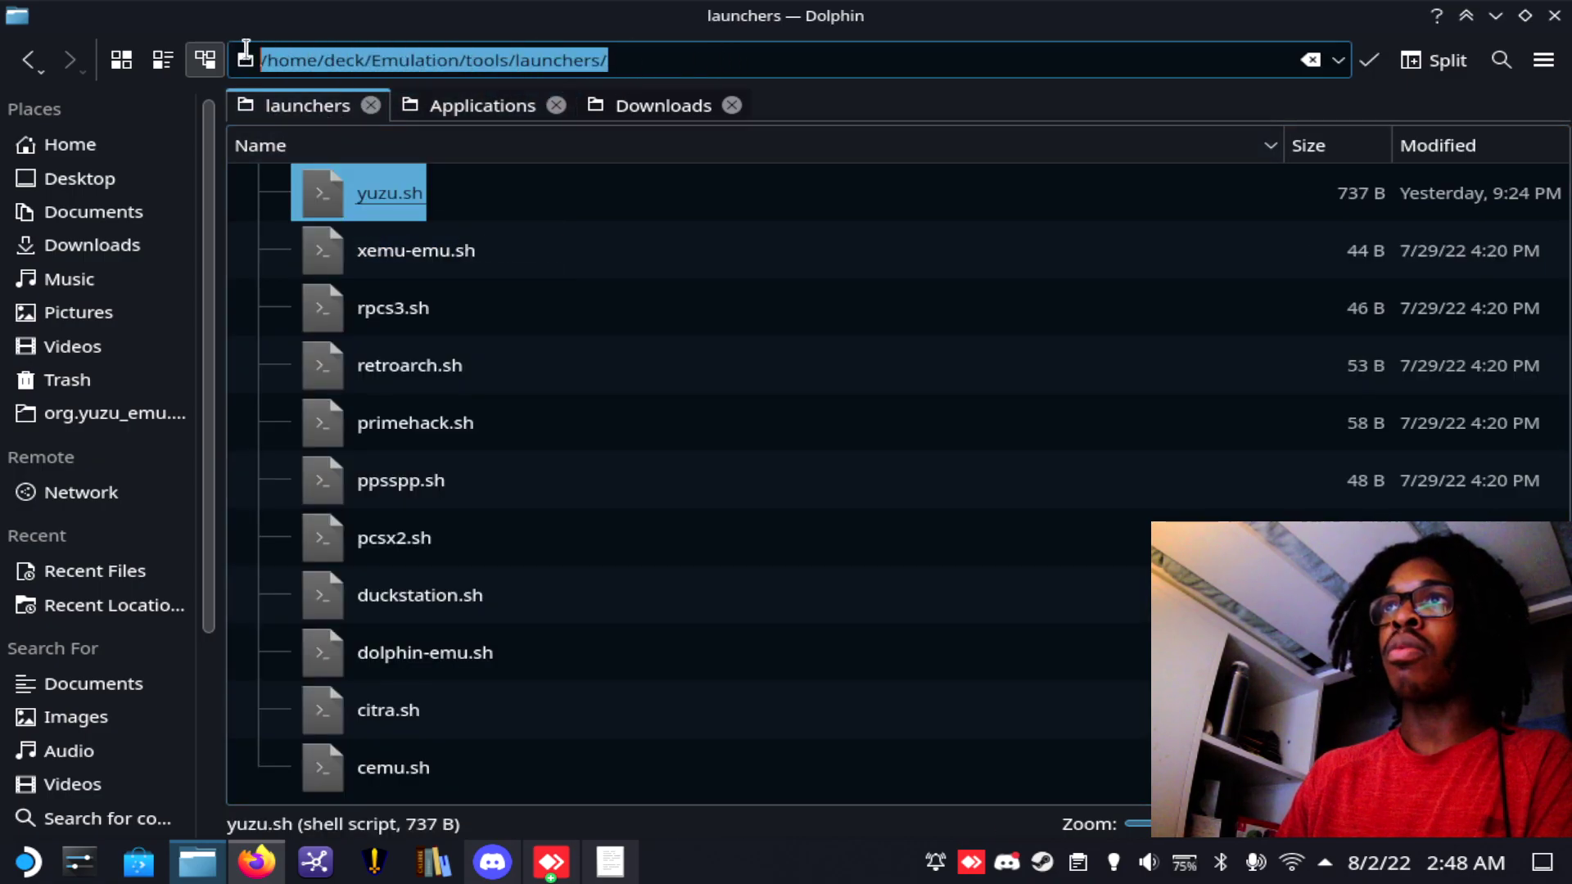
pyautogui.click(658, 63)
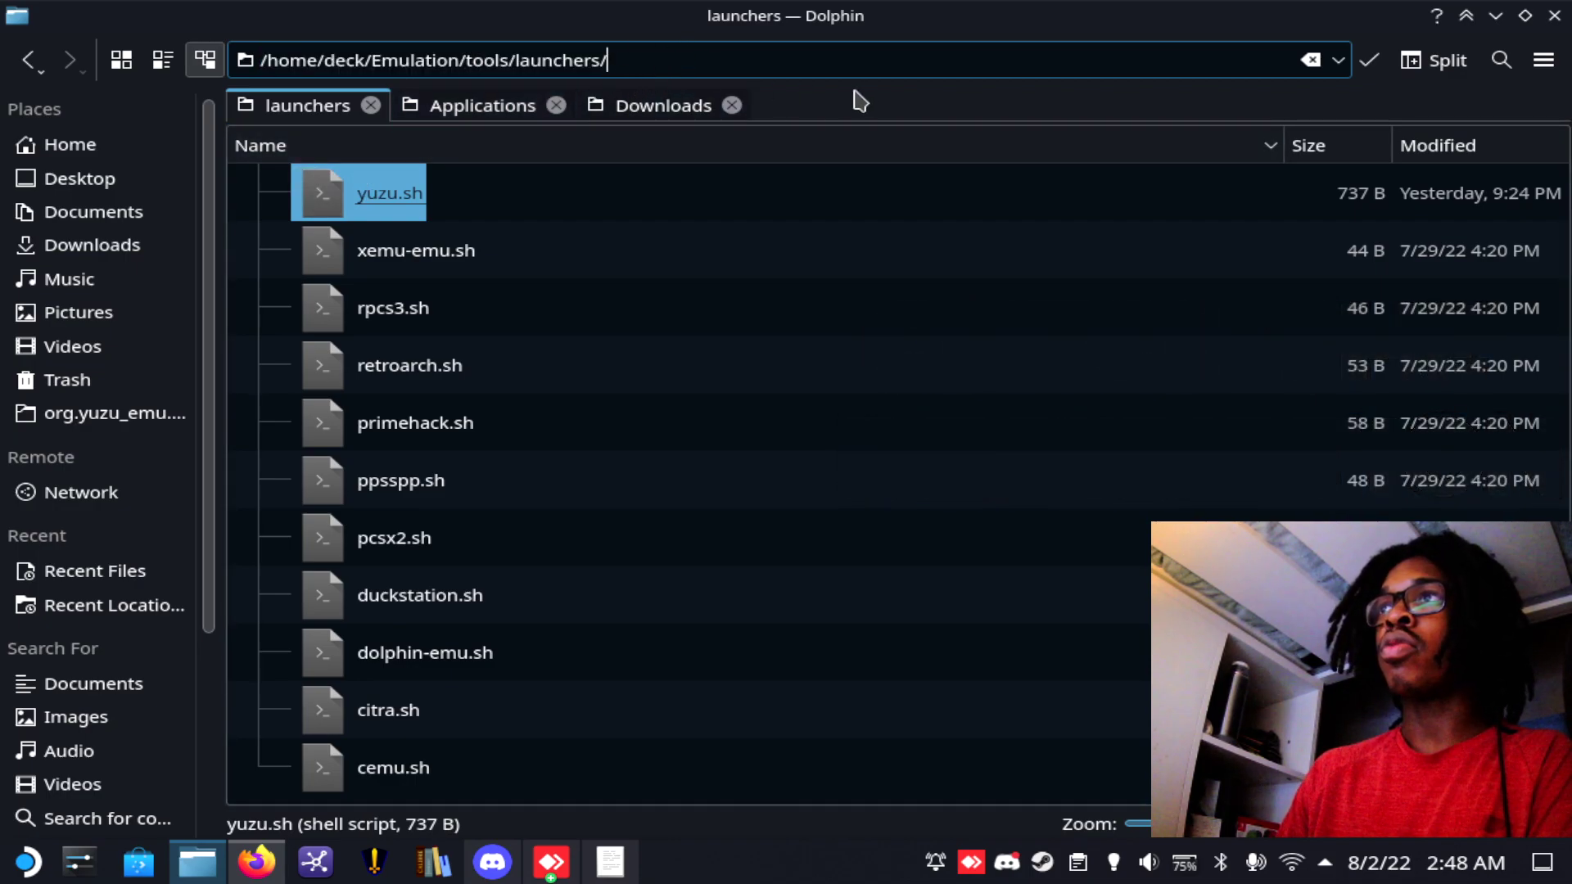
pyautogui.rightClick(410, 198)
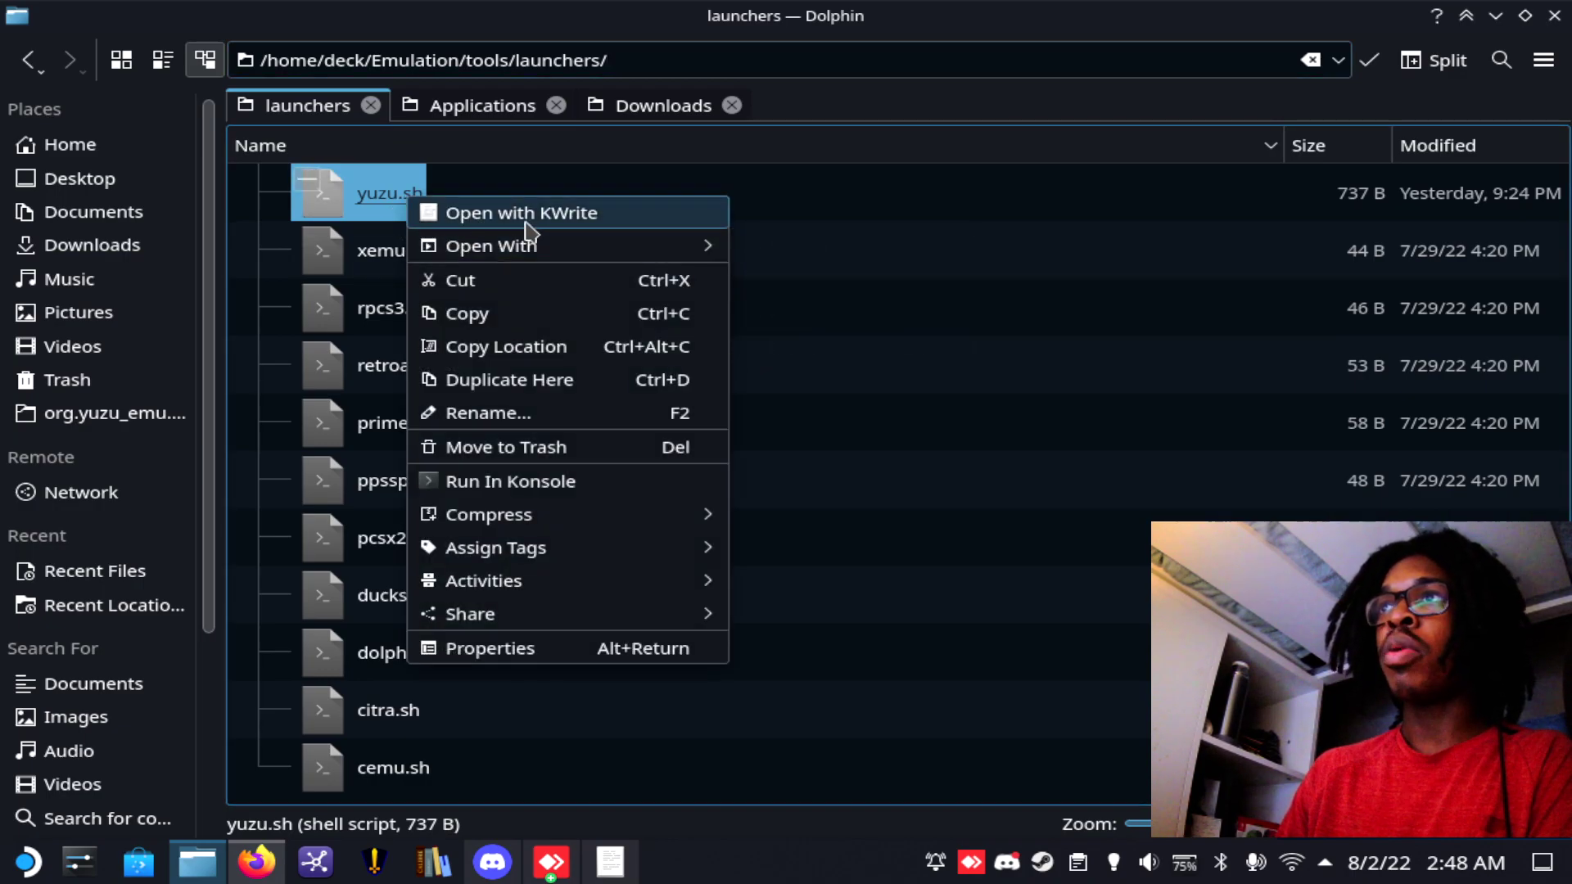
pyautogui.click(525, 220)
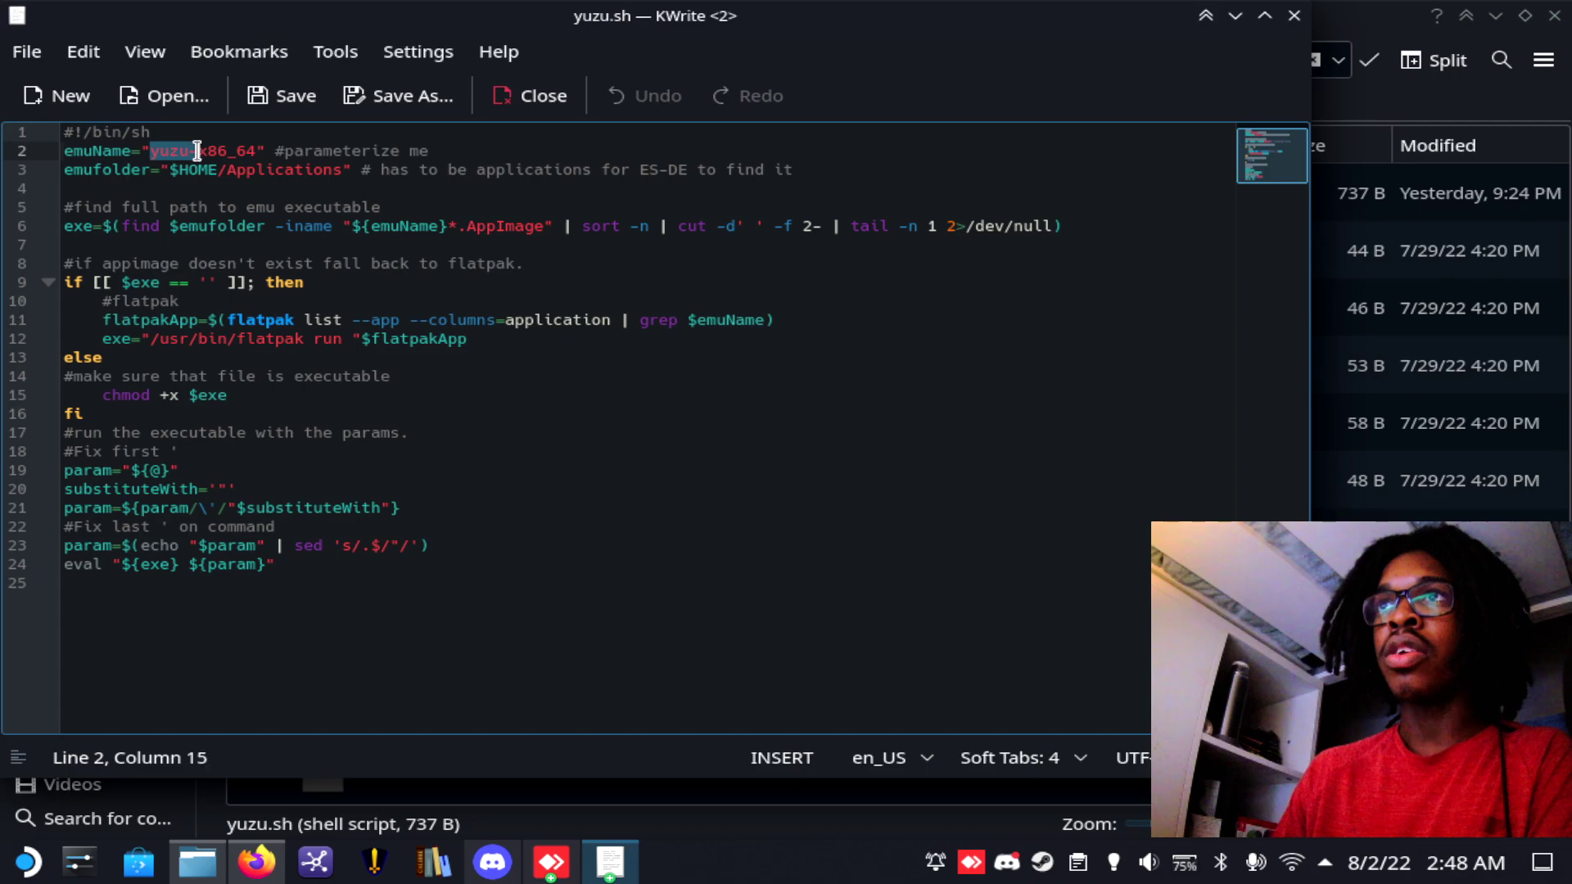
# Place yuzu.sh beside the Applications folder to compare its emuName value with the AppImage file name, and minimize the windows
pyautogui.moveTo(537, 11); pyautogui.dragTo(1568, 246)
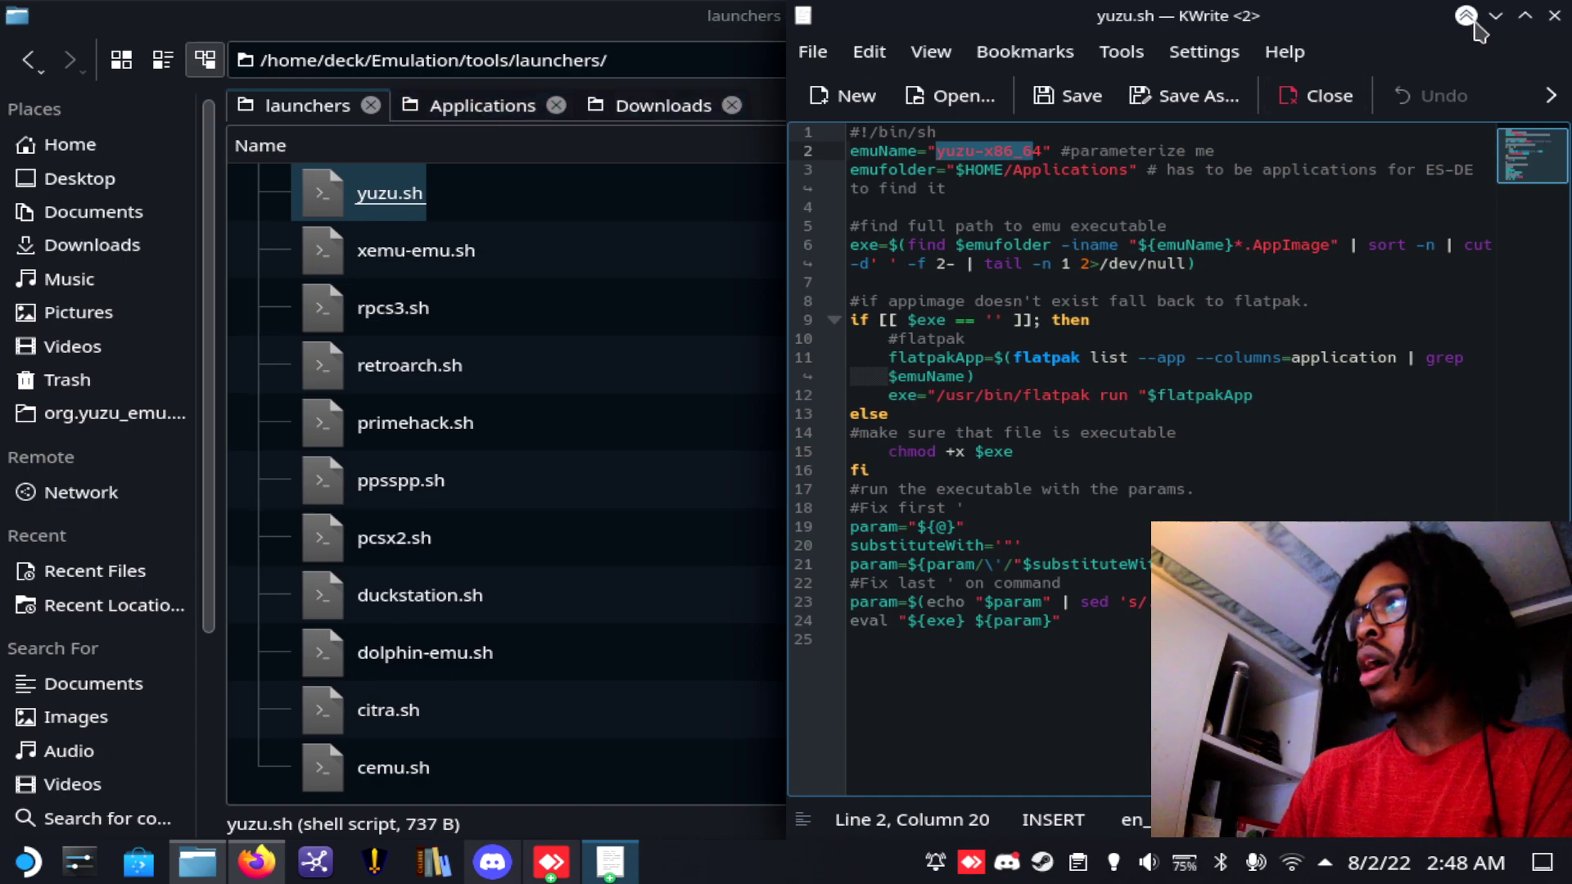
pyautogui.click(487, 110)
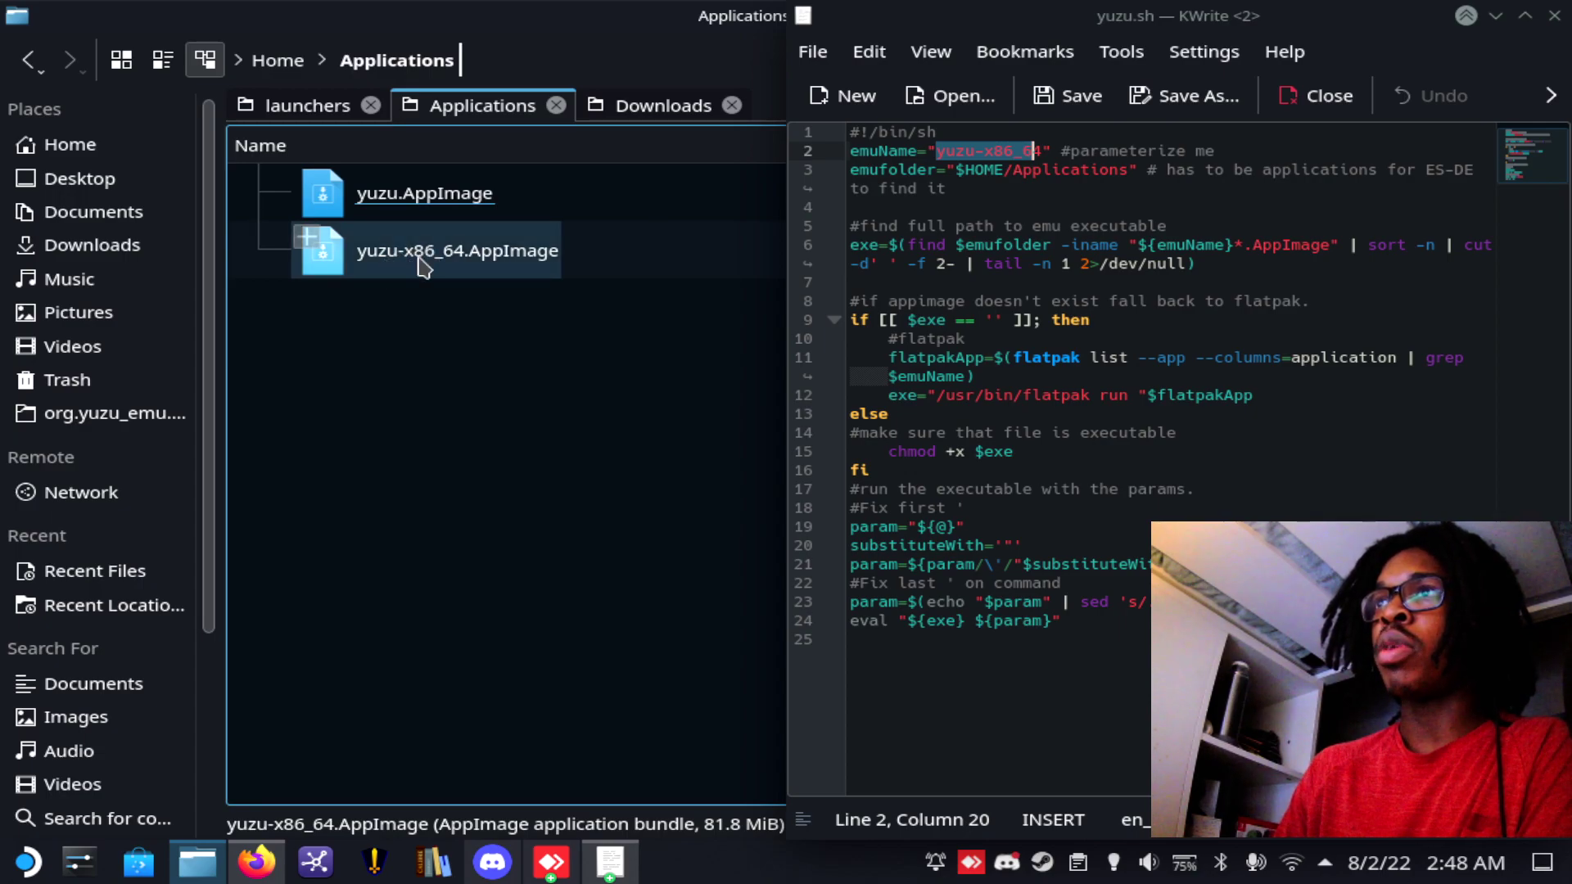
pyautogui.click(1005, 152)
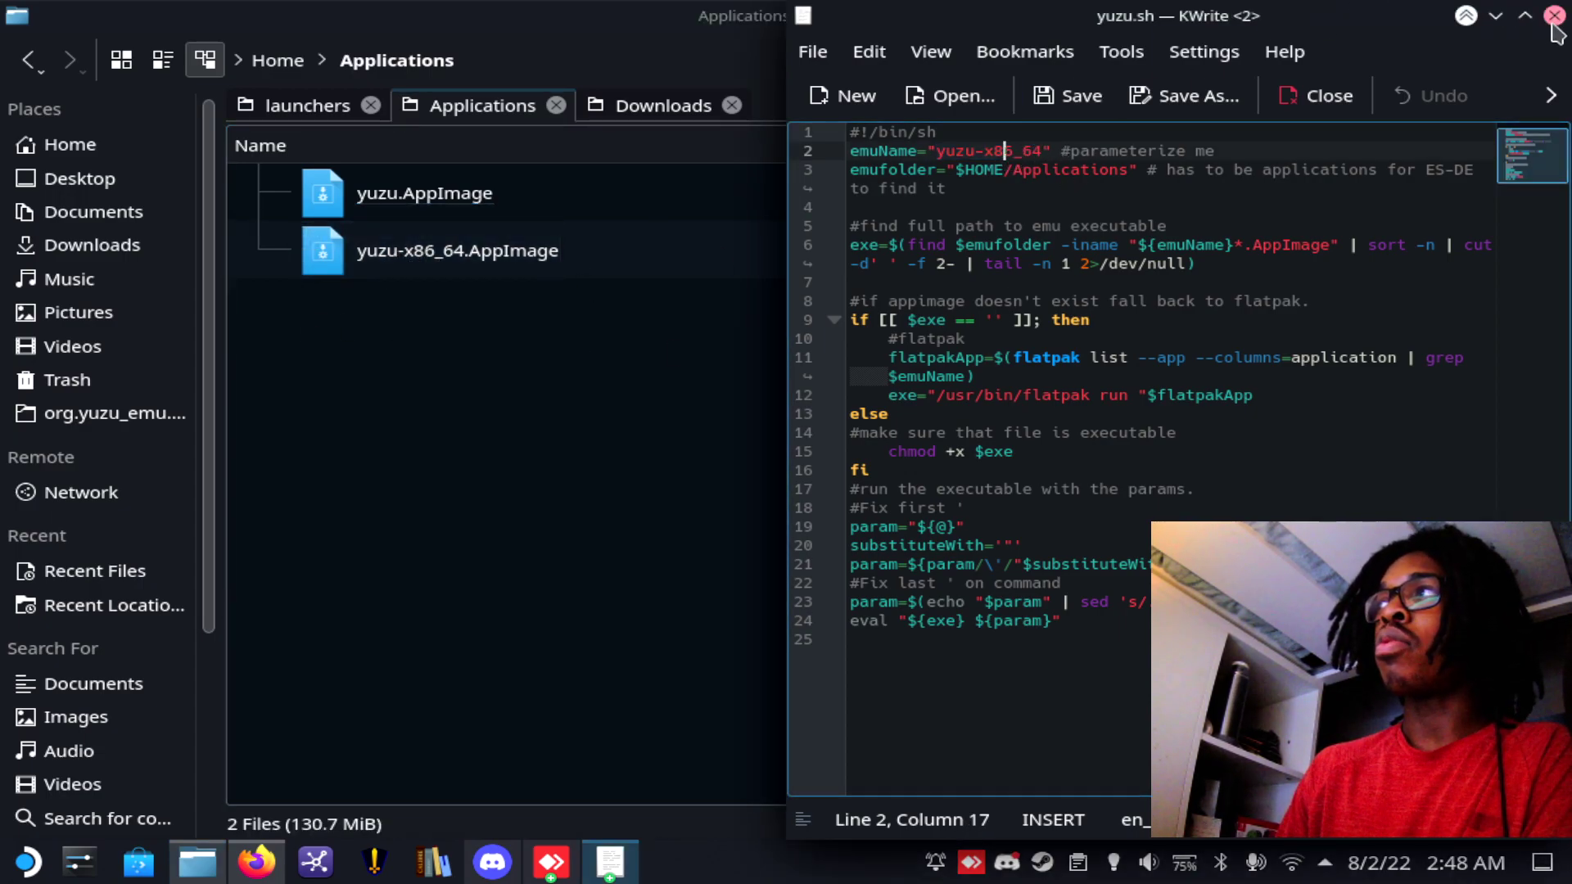
pyautogui.click(1495, 18)
pyautogui.click(1492, 18)
pyautogui.click(1477, 26)
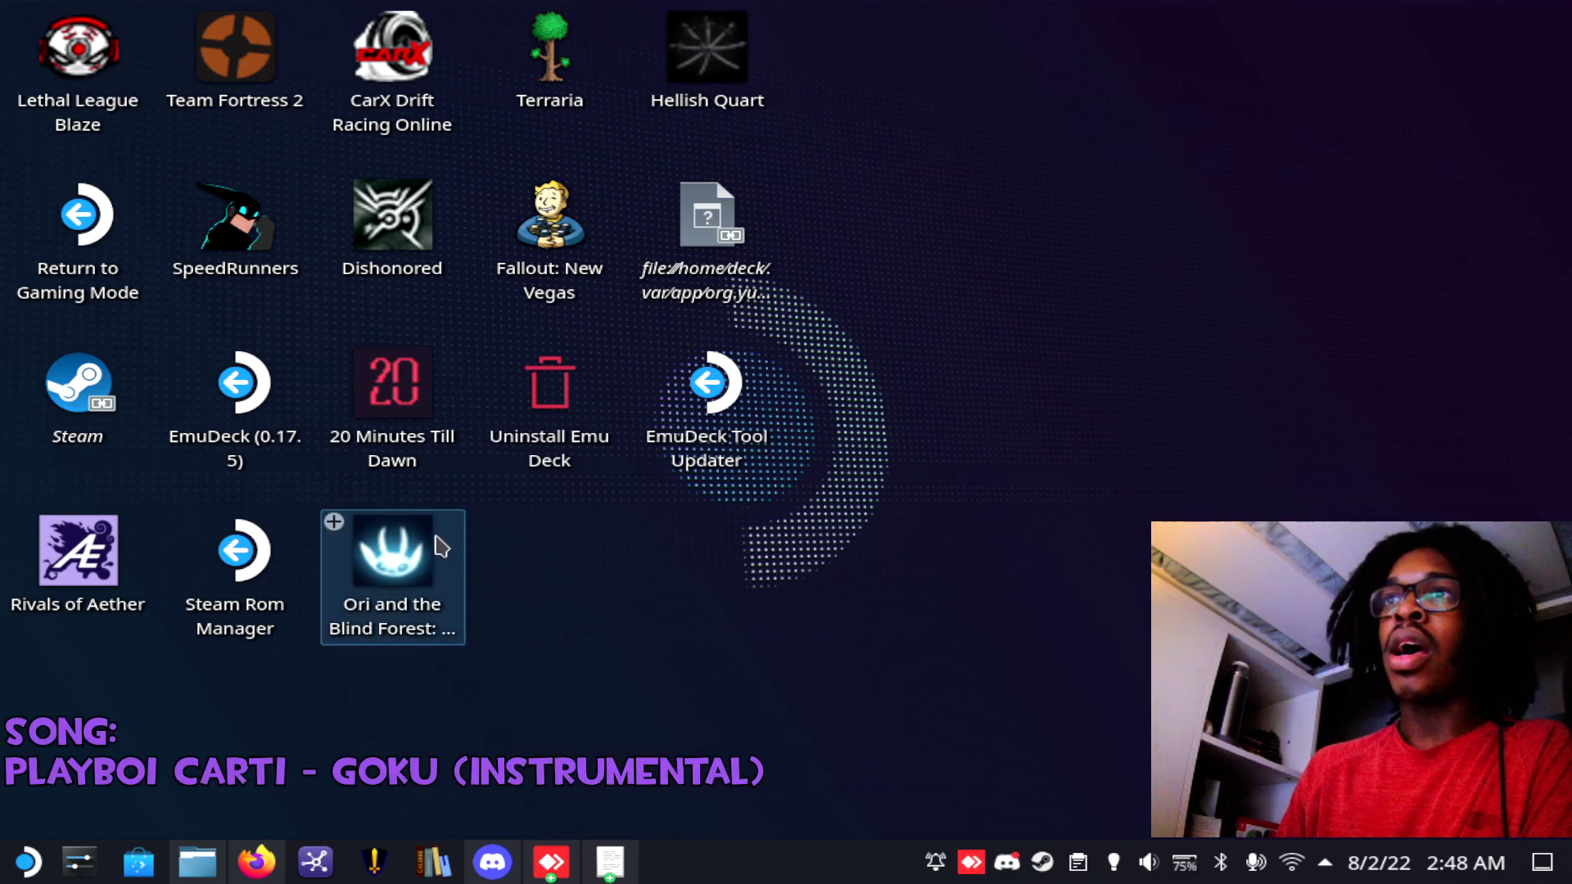
# Generate and review the app list in Steam ROM Manager's preview, and close the program
pyautogui.doubleClick(239, 579)
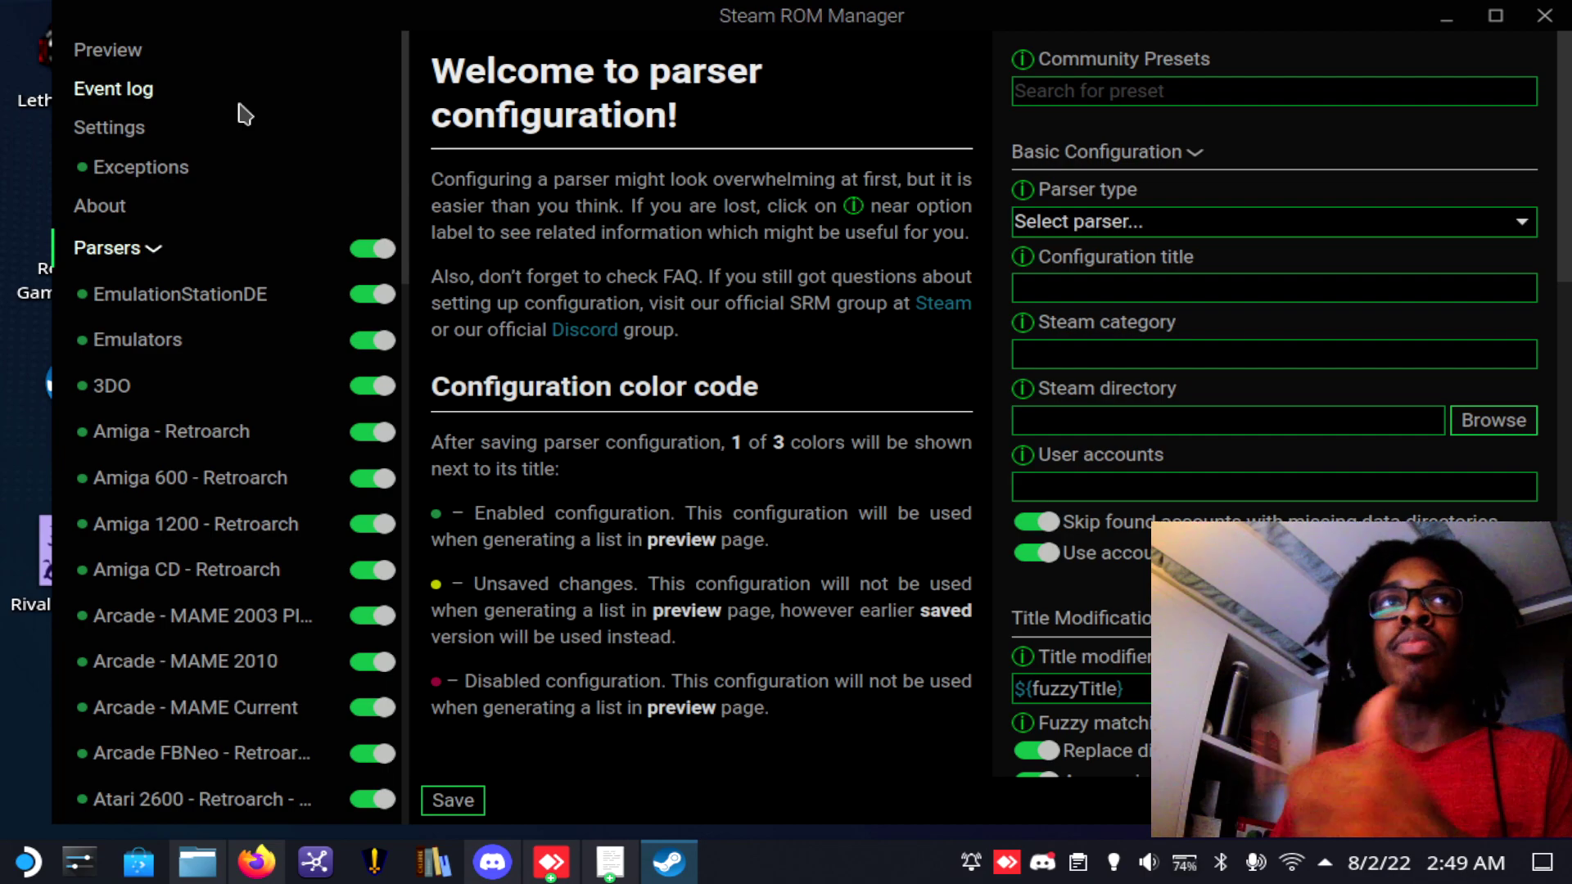
pyautogui.scroll(-10, 167, 256)
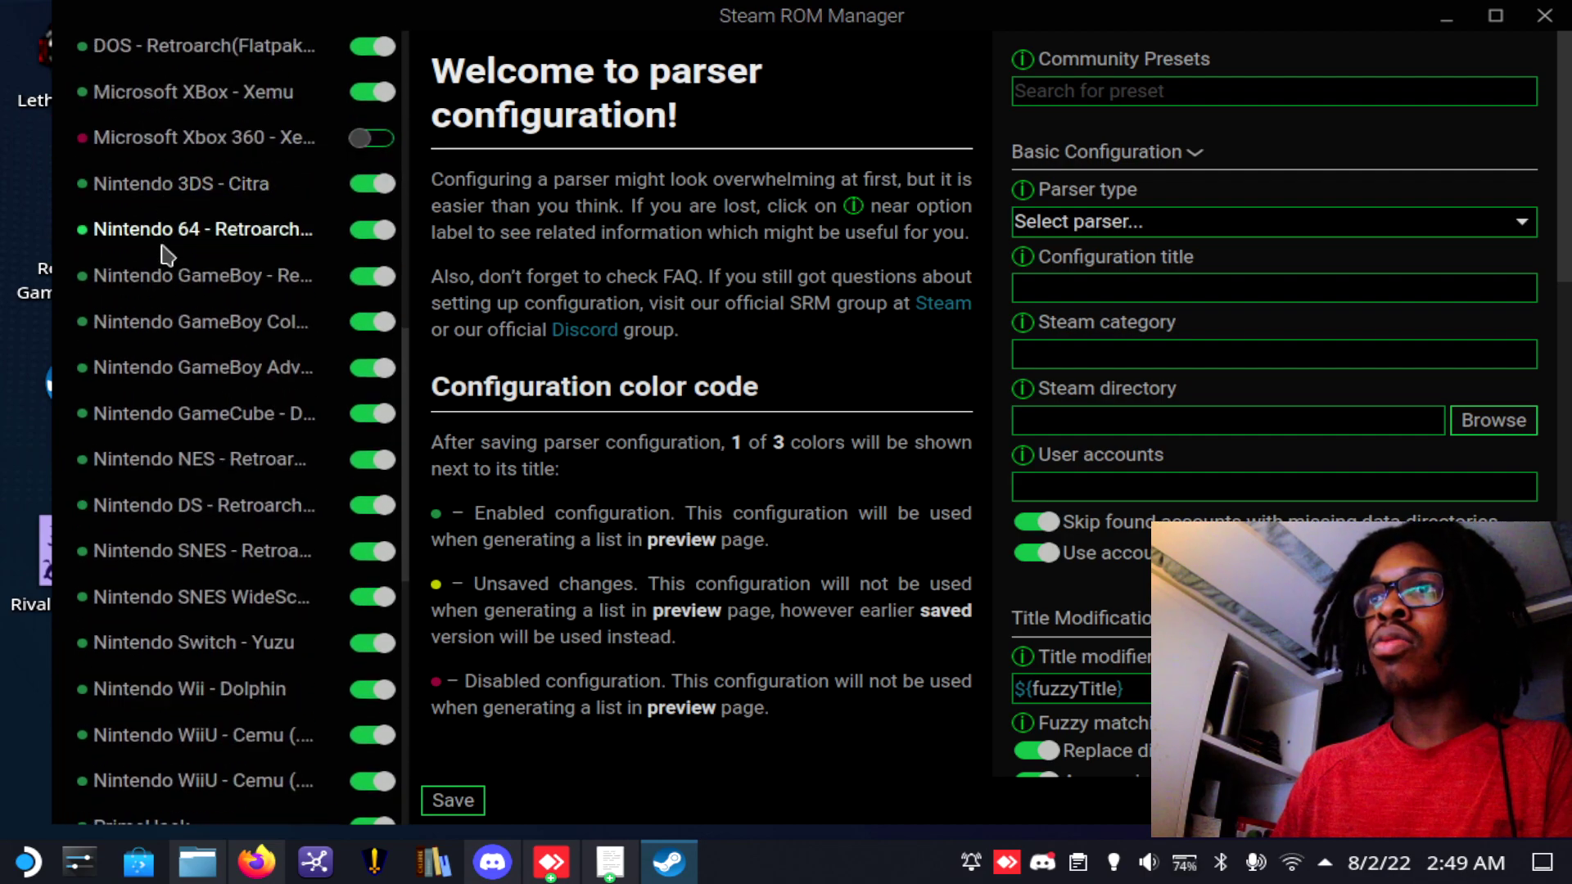
pyautogui.scroll(-5, 167, 256)
pyautogui.scroll(15, 123, 238)
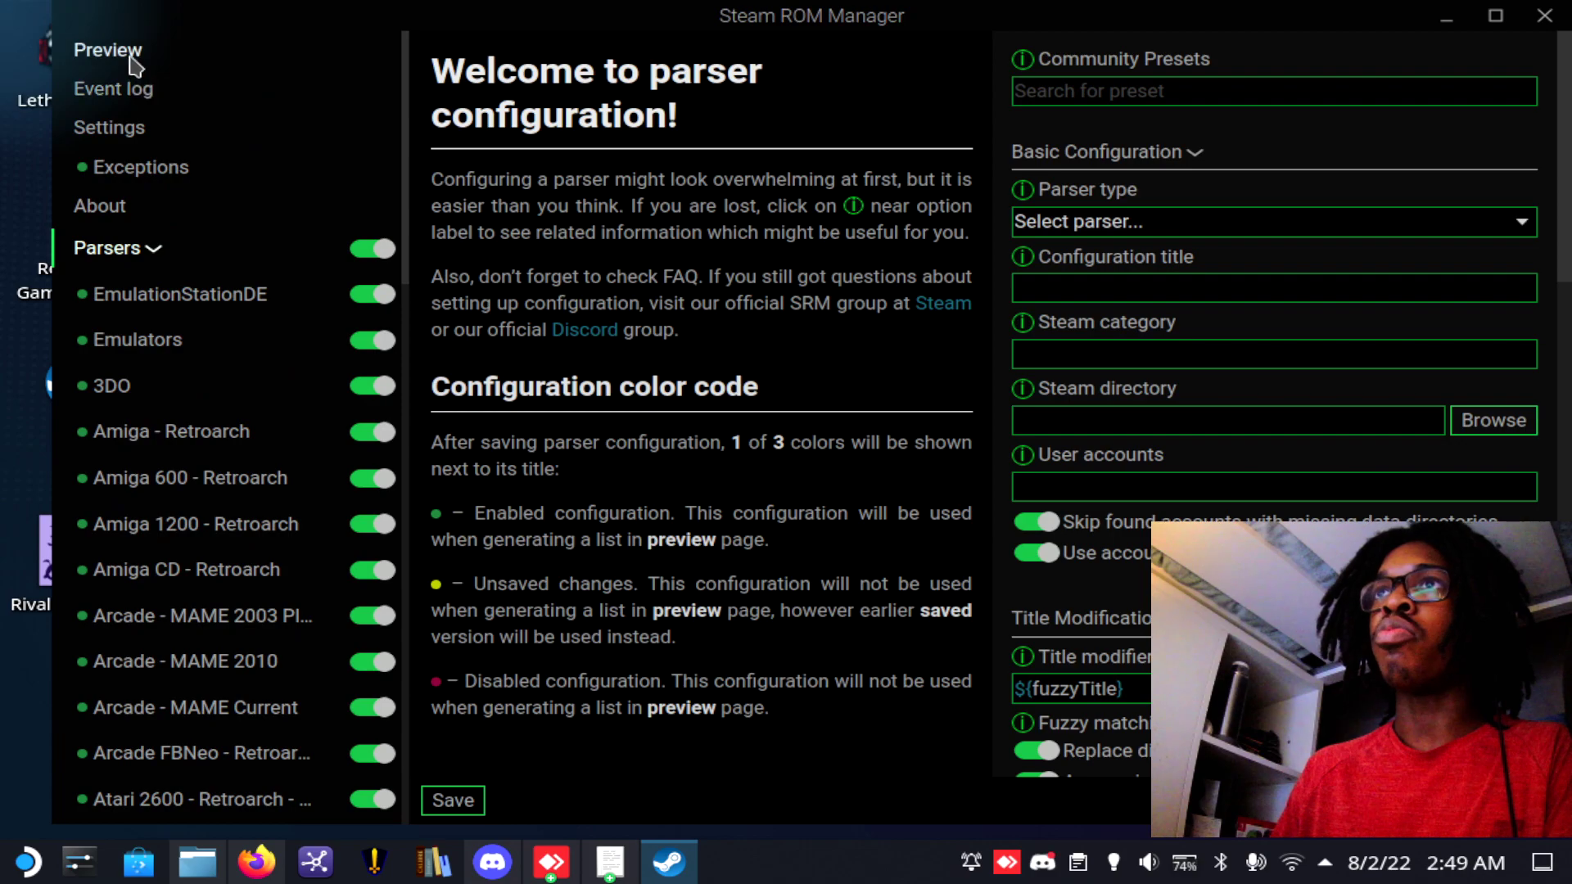
pyautogui.click(131, 59)
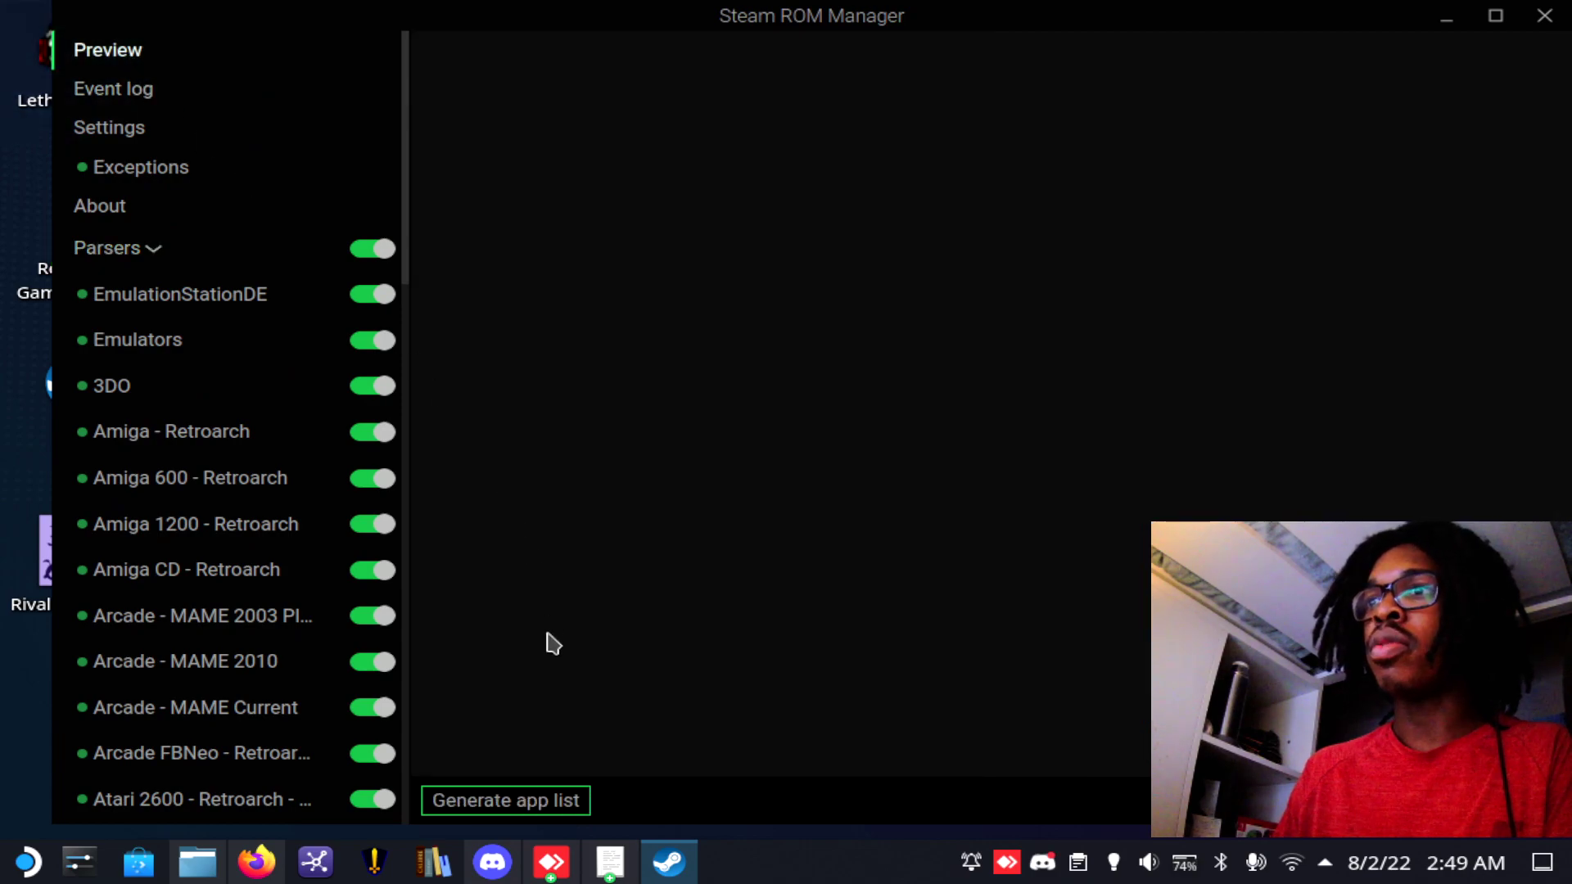
pyautogui.click(543, 800)
pyautogui.scroll(-10, 893, 496)
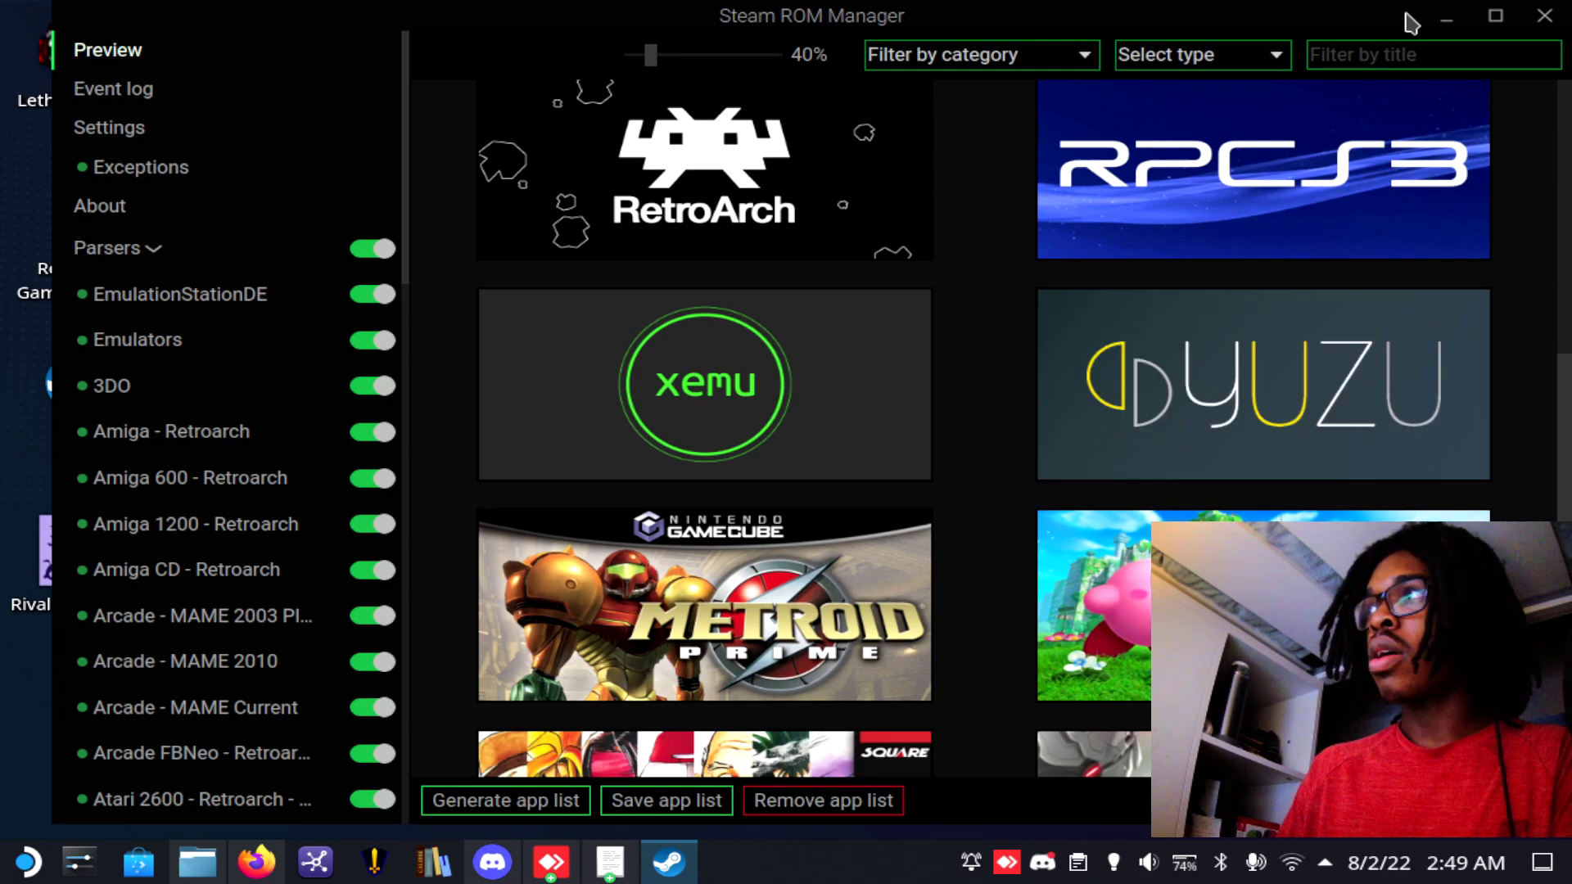
pyautogui.click(1545, 16)
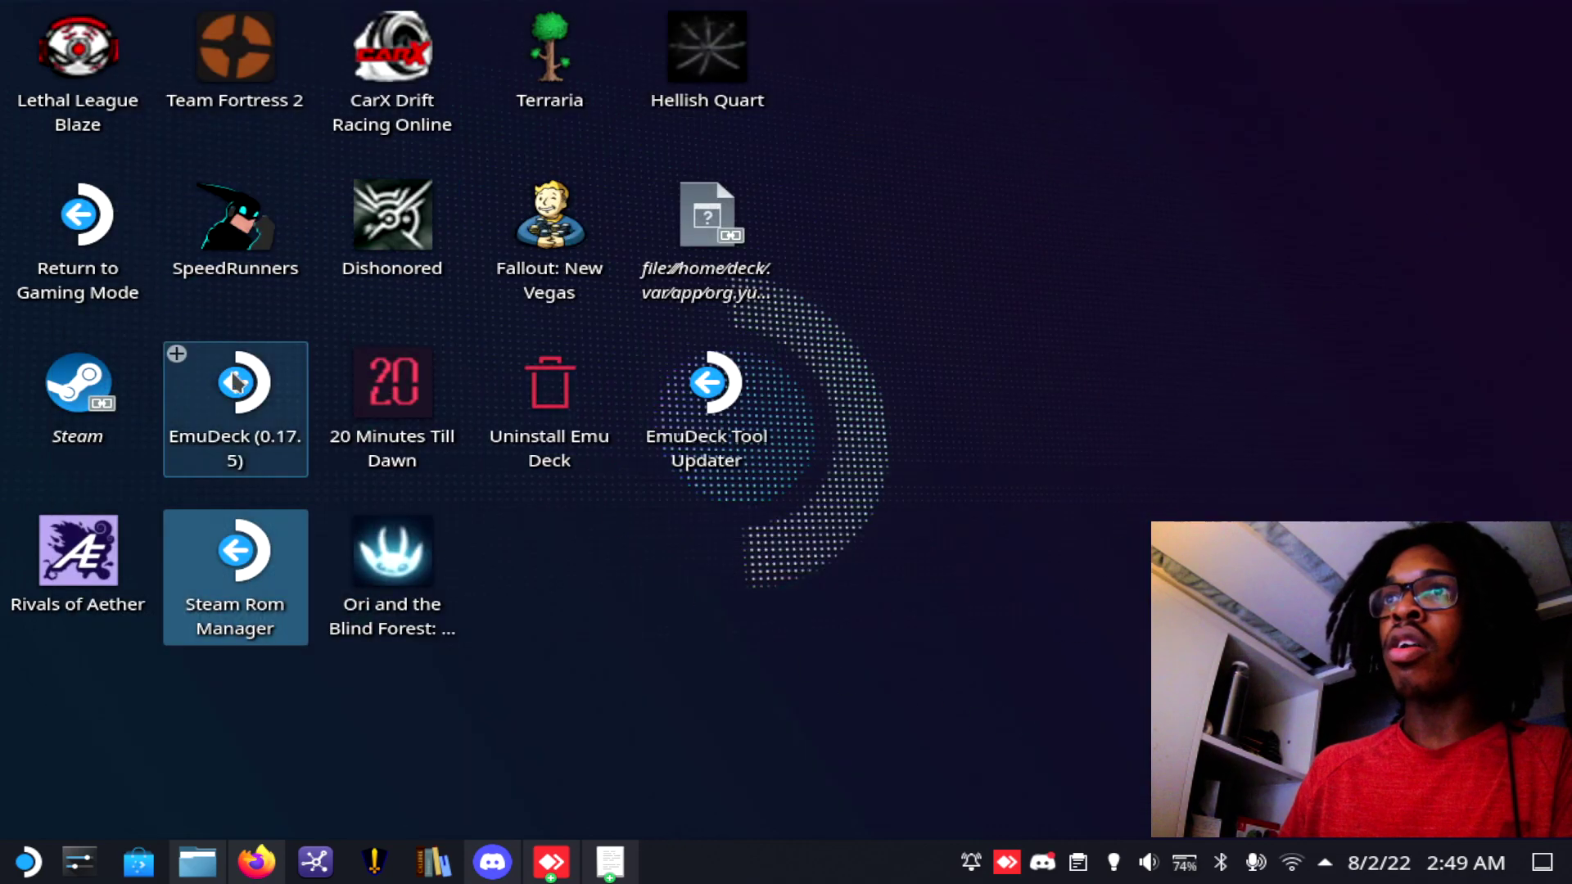
# Open Steam, search the library for "yuzu" and launch the Yuzu entry
pyautogui.click(72, 395)
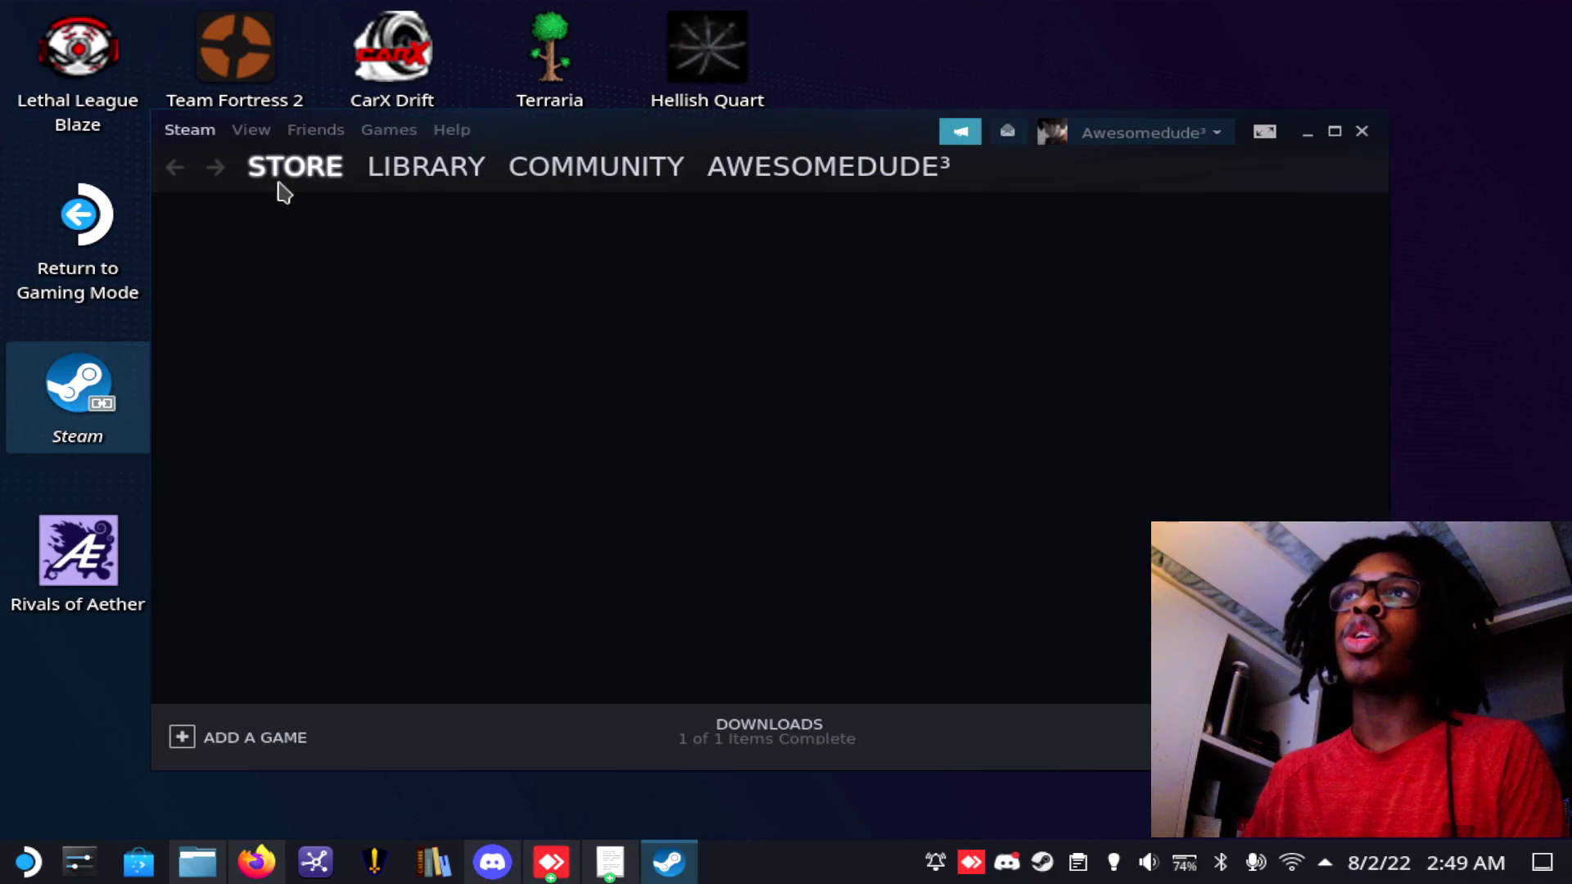
pyautogui.click(385, 170)
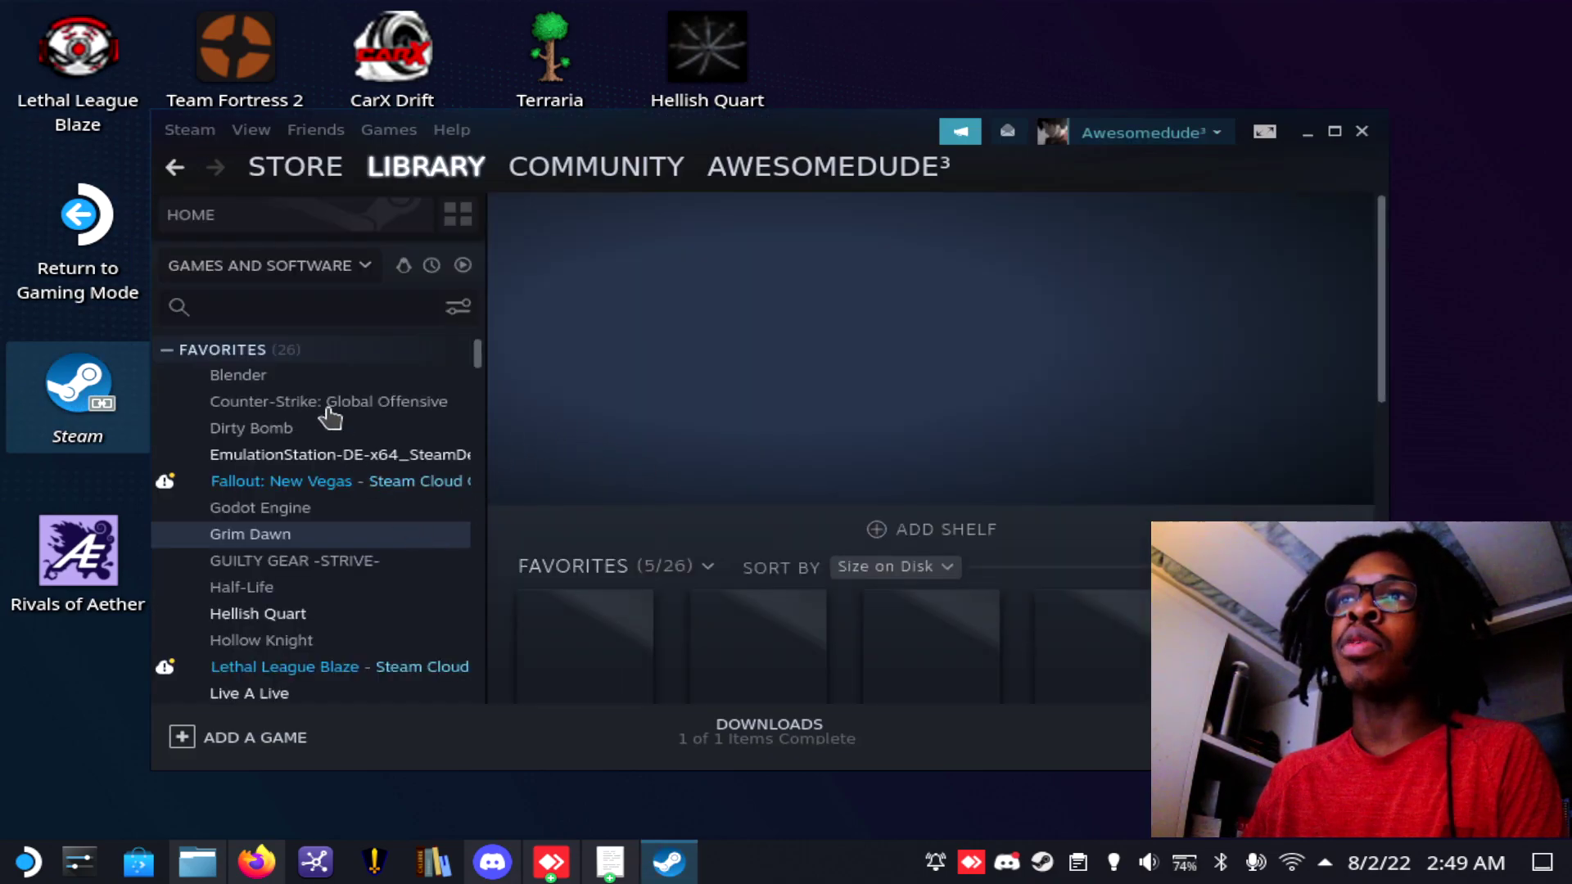
pyautogui.scroll(-5, 379, 516)
pyautogui.click(231, 305)
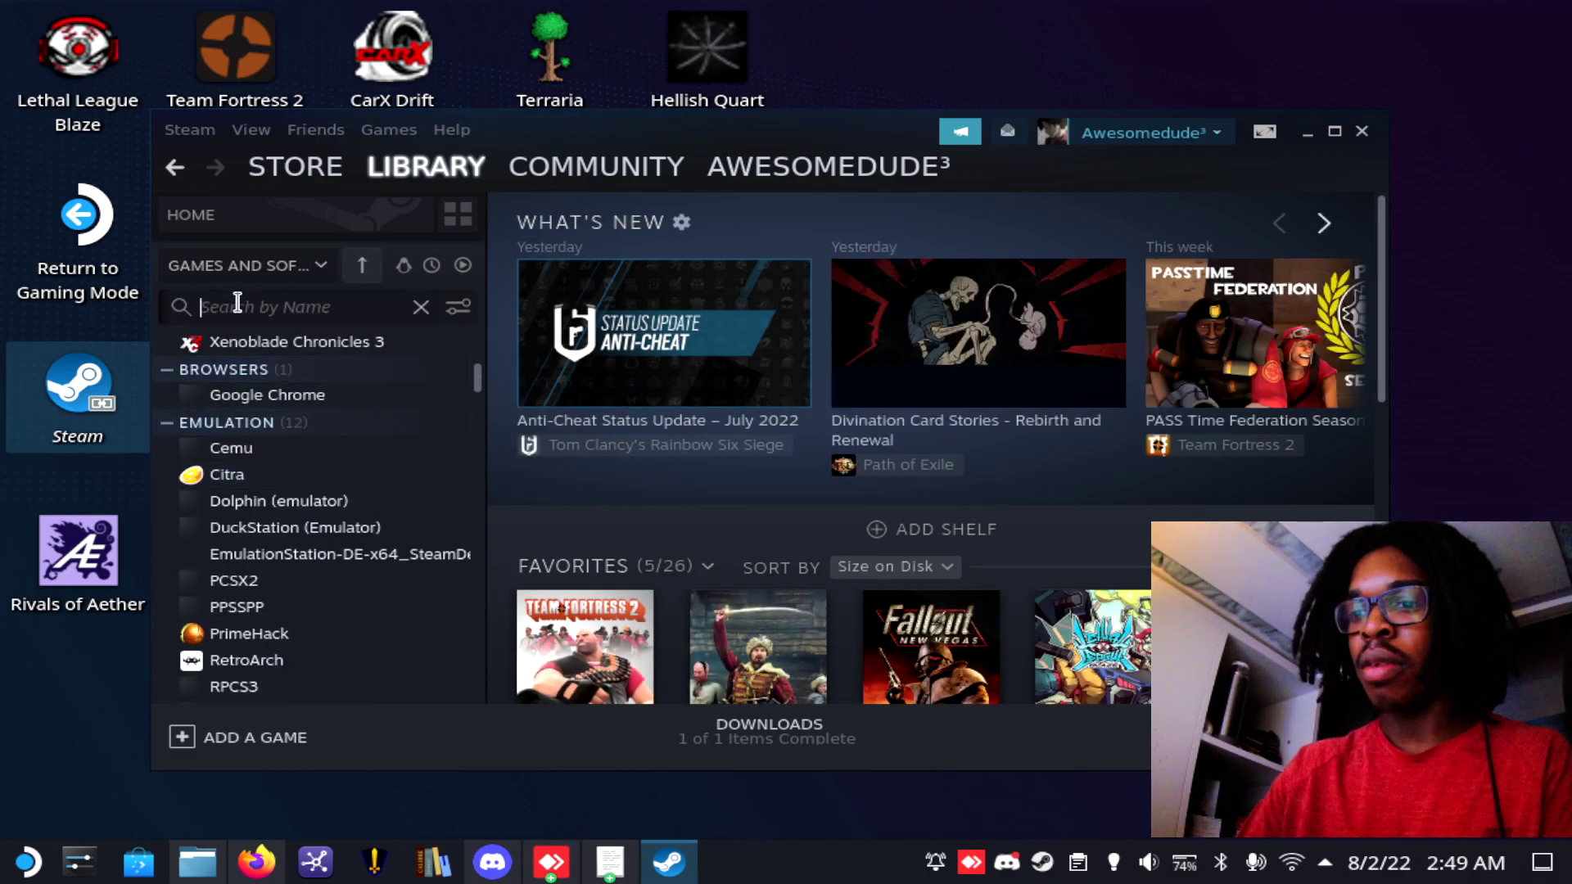
pyautogui.write('yuzu')
pyautogui.click(245, 376)
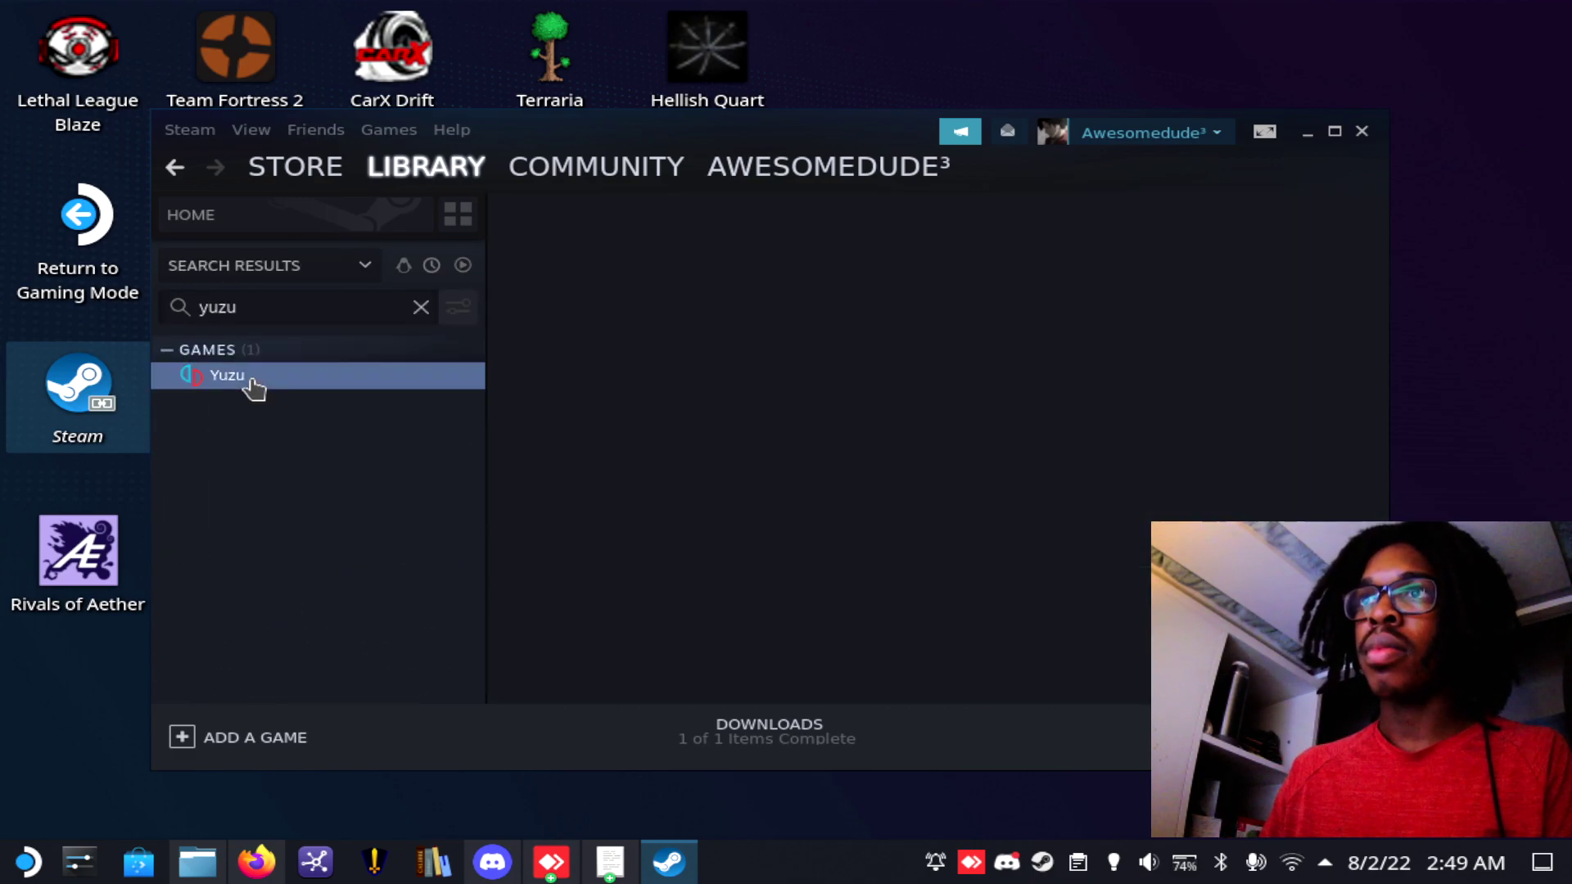
pyautogui.click(598, 505)
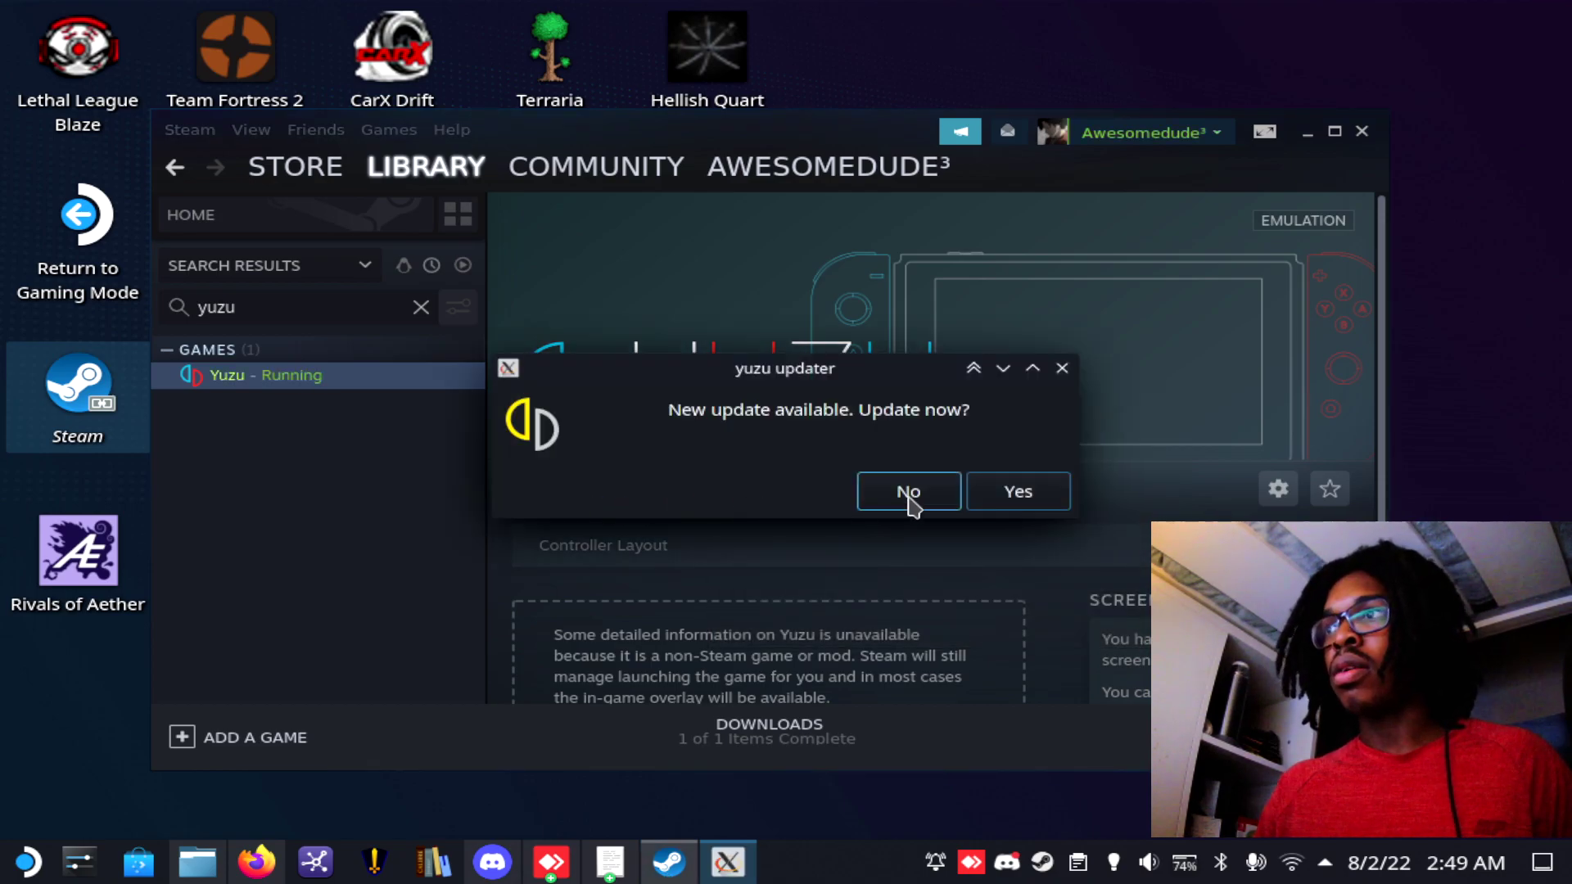
# Accept the yuzu update and close the updater window once the download is complete
pyautogui.click(1018, 502)
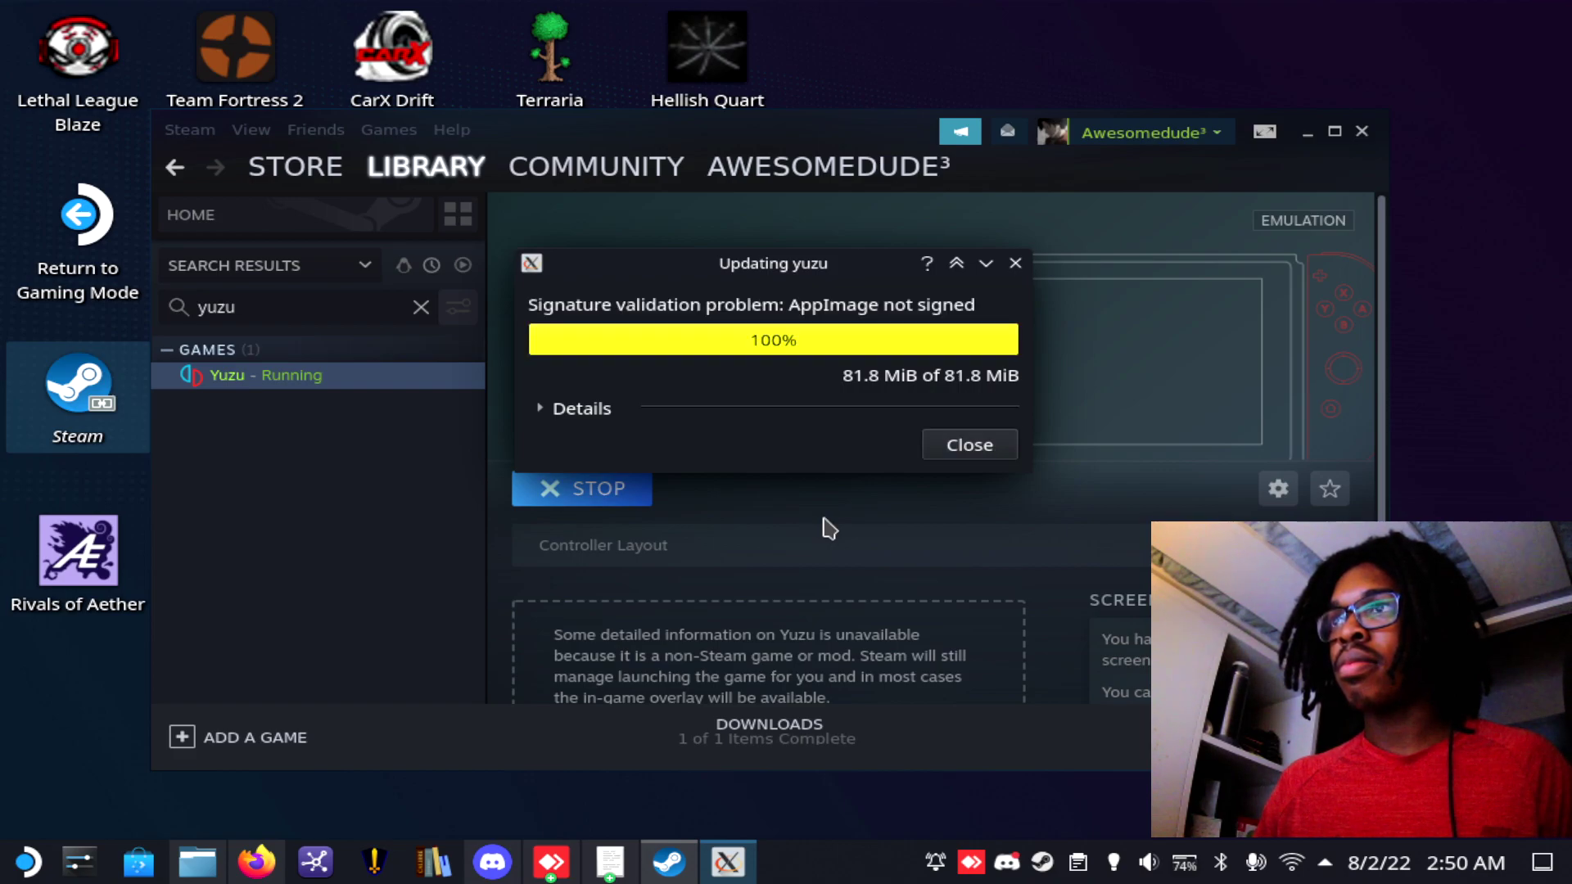
pyautogui.click(595, 420)
pyautogui.click(595, 419)
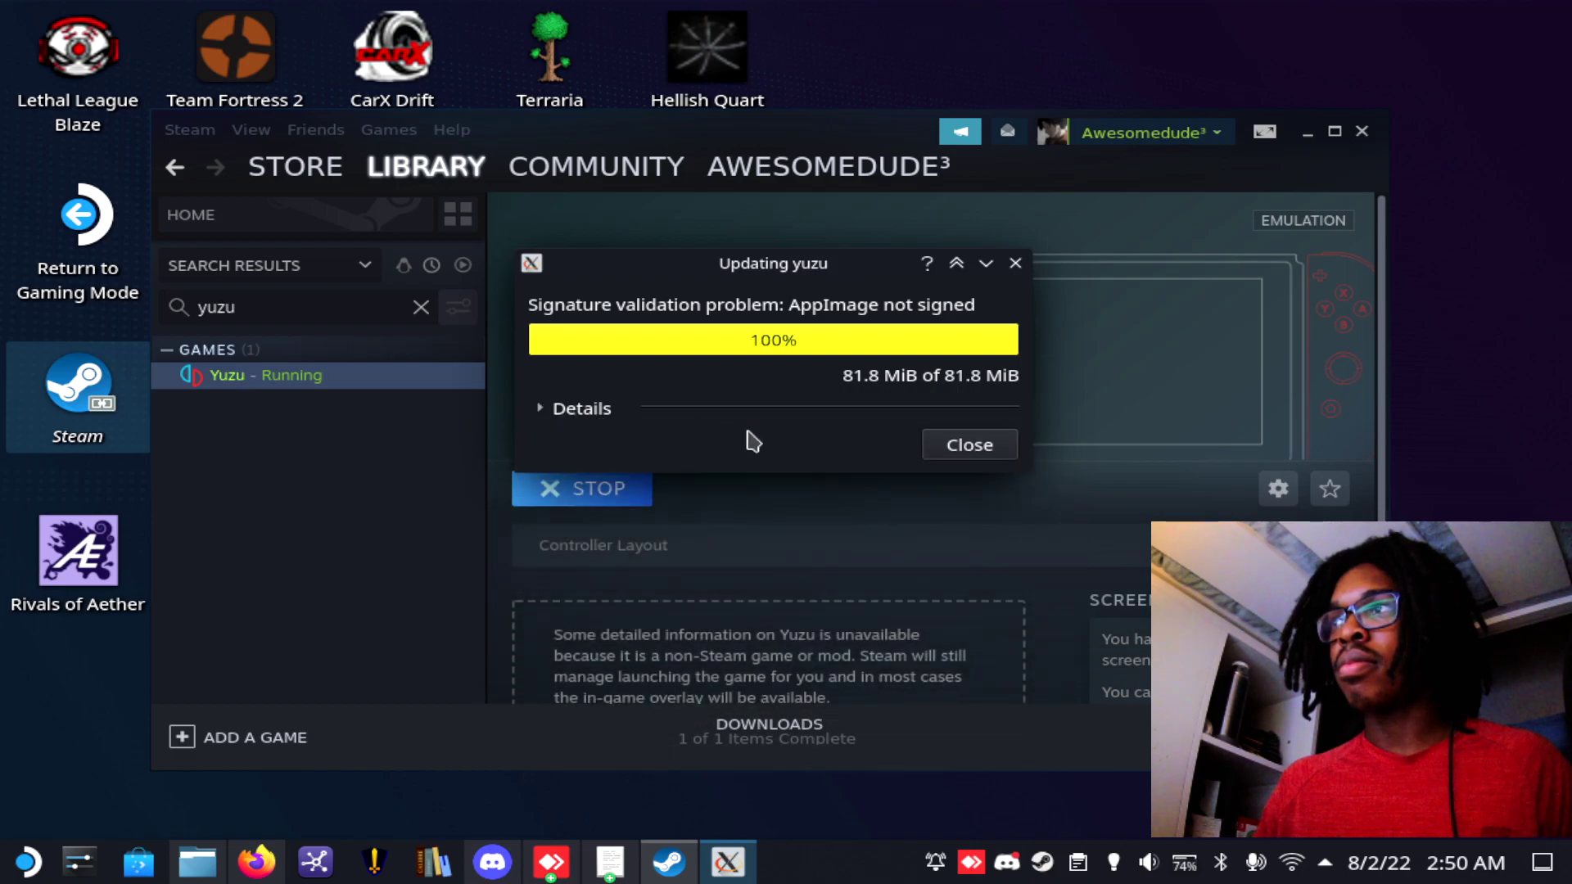
pyautogui.click(970, 445)
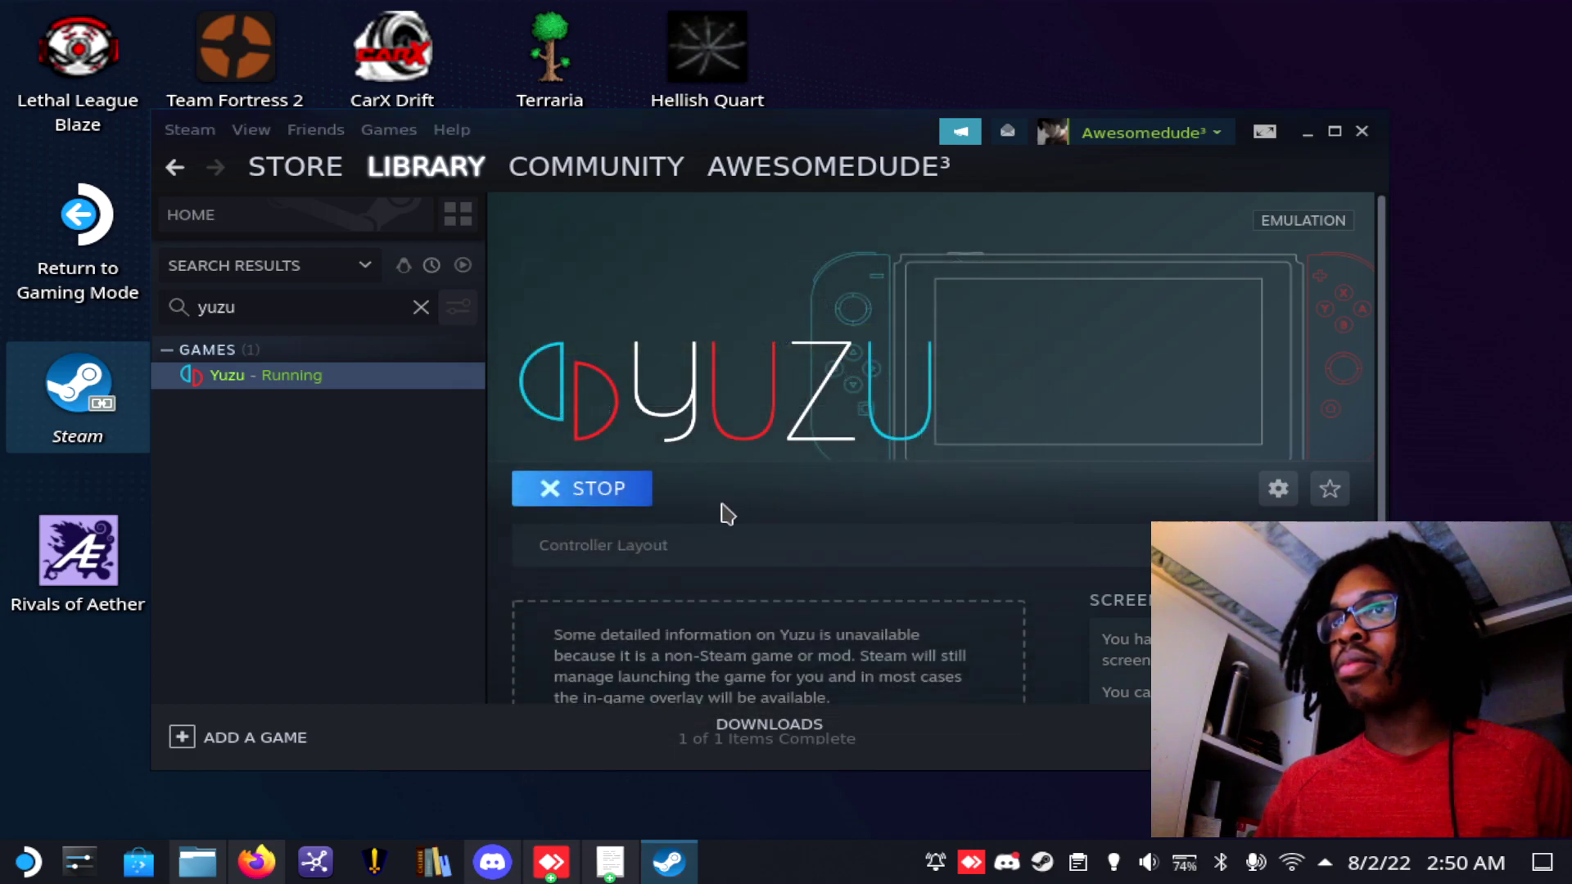